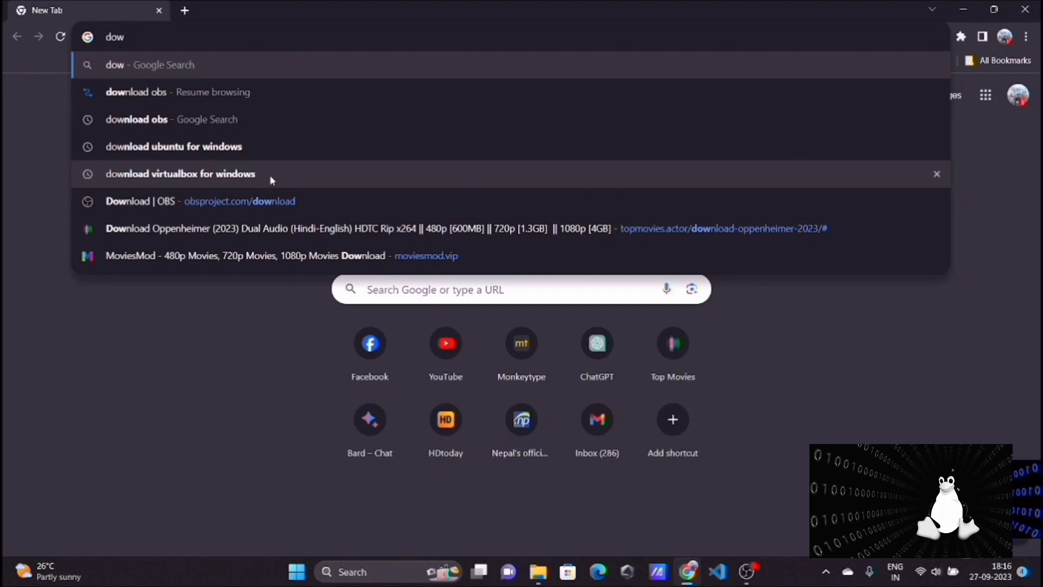
Search for "download virtualbox for windows" and download the VirtualBox 7.0.10 Windows hosts package from virtualbox.org
left_click(272, 180)
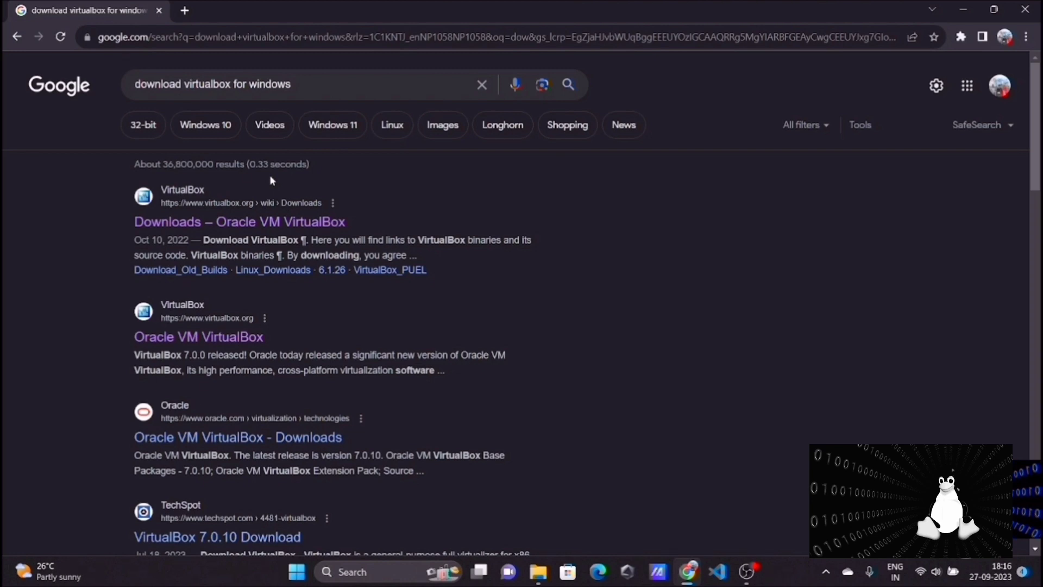
left_click(270, 225)
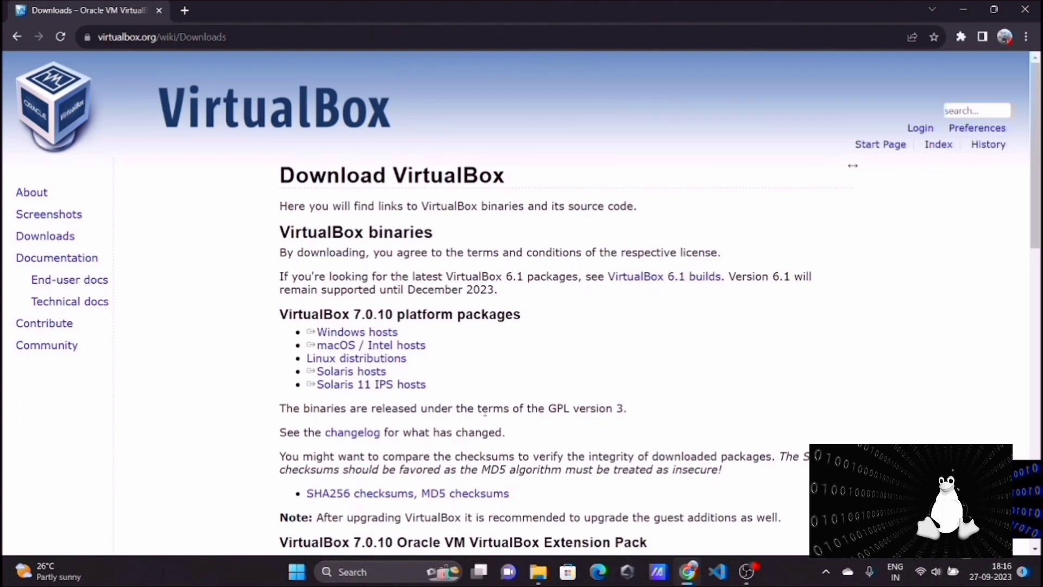
left_click(385, 332)
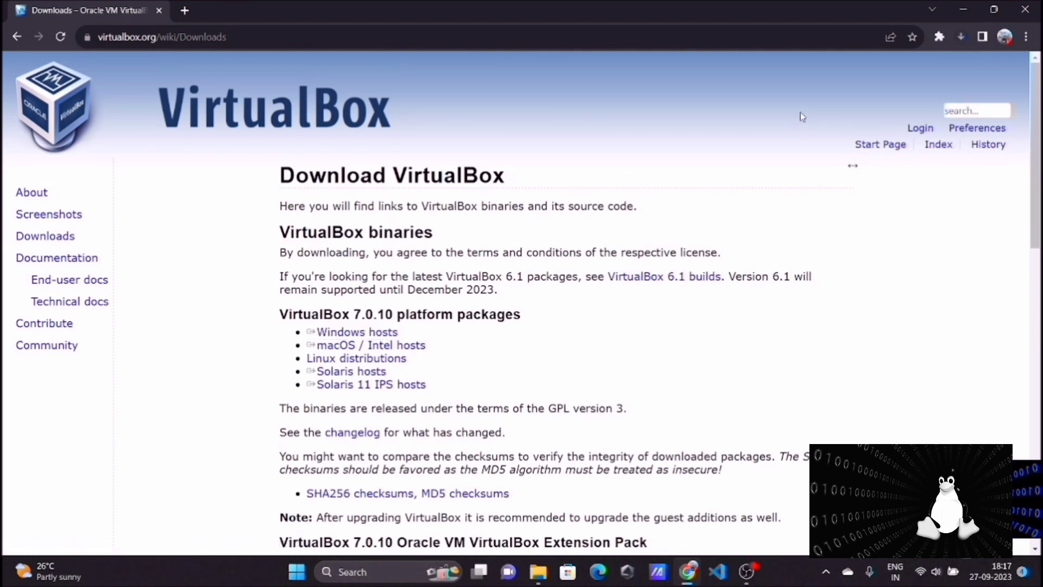
left_click(963, 38)
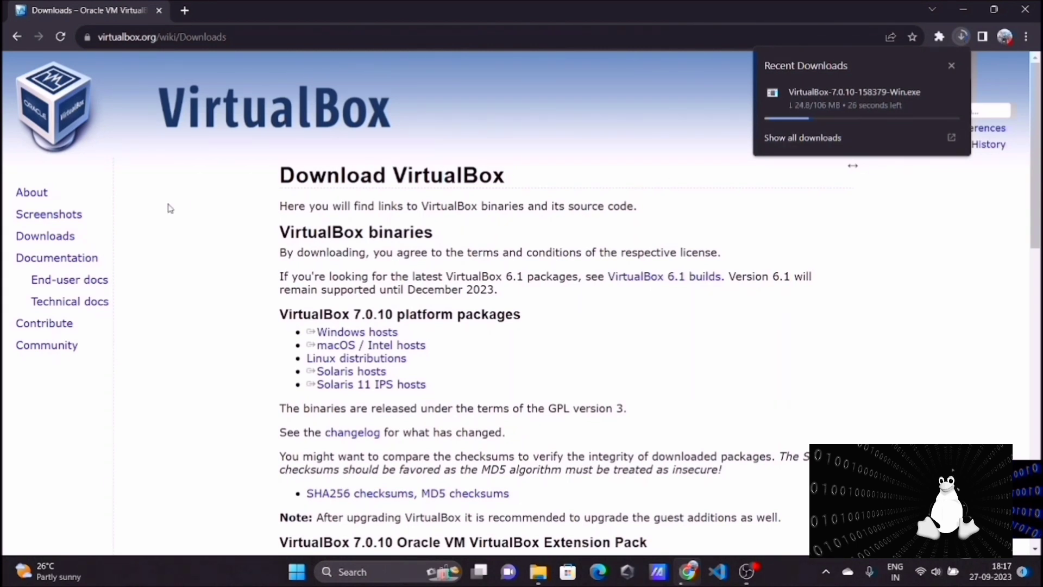
left_click(214, 285)
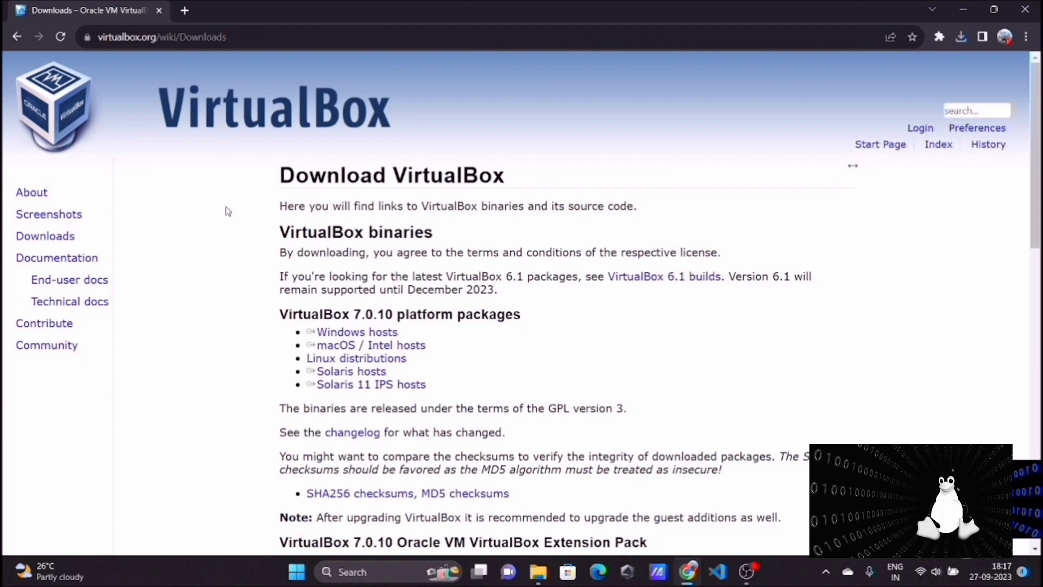
Search for "download ubuntu for windows" in a new browser tab and open the Download Ubuntu Desktop page
left_click(187, 11)
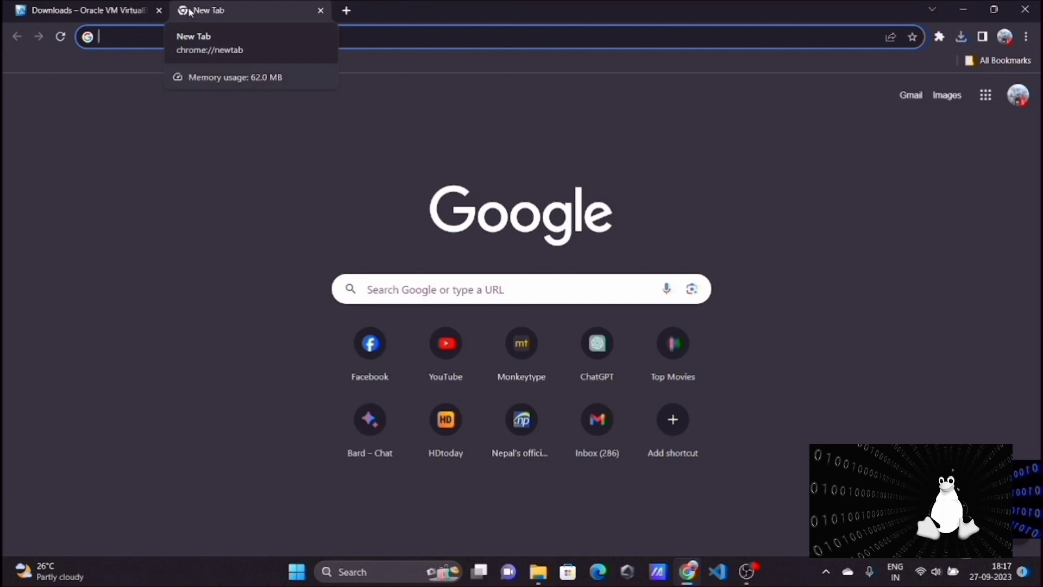
type("do")
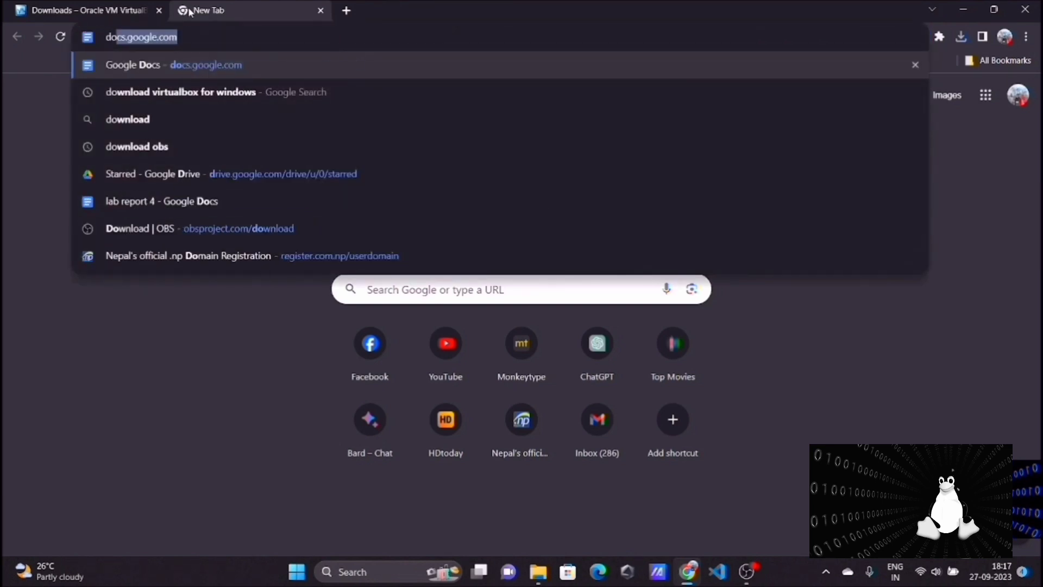
type("w")
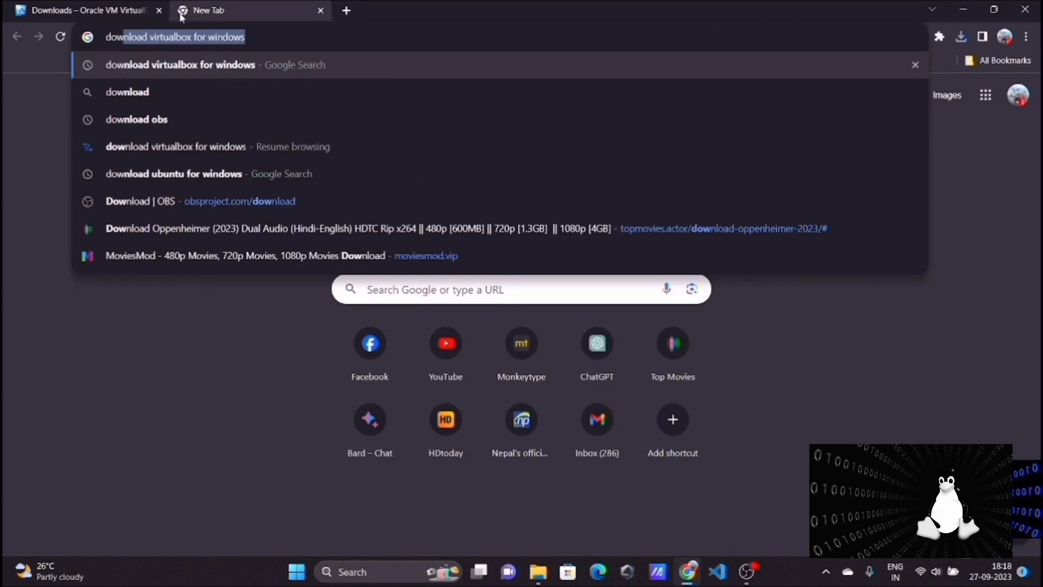
left_click(223, 164)
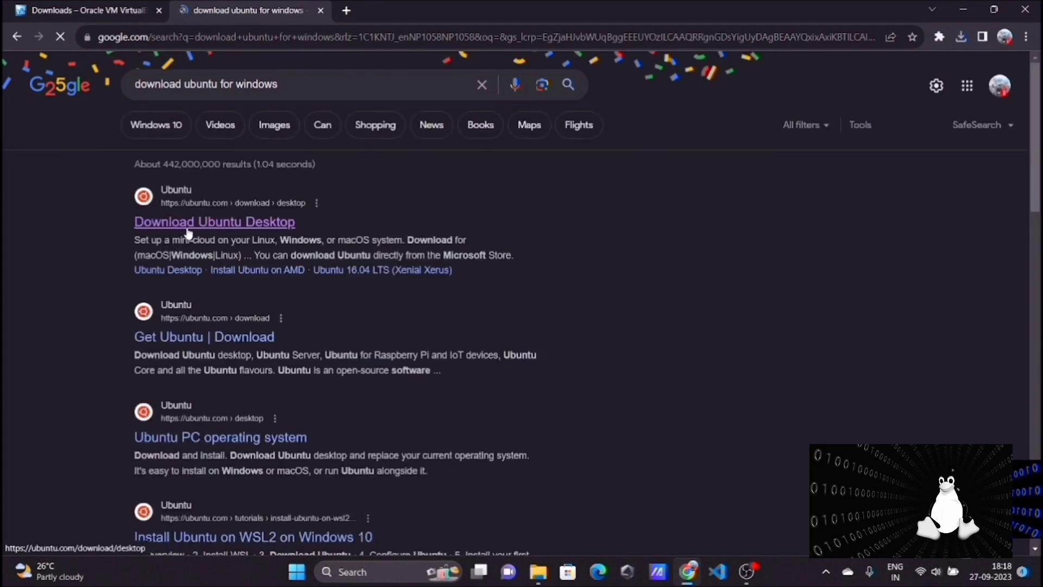
left_click(189, 233)
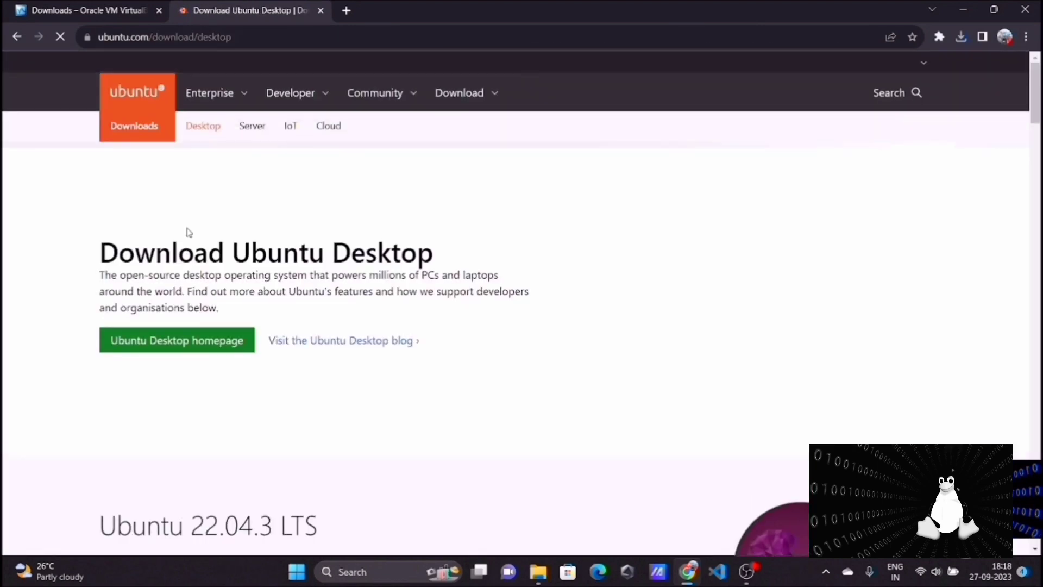
Download the Ubuntu 22.04.3 LTS desktop image from the Ubuntu download page
scroll(361, 278, "down", 10)
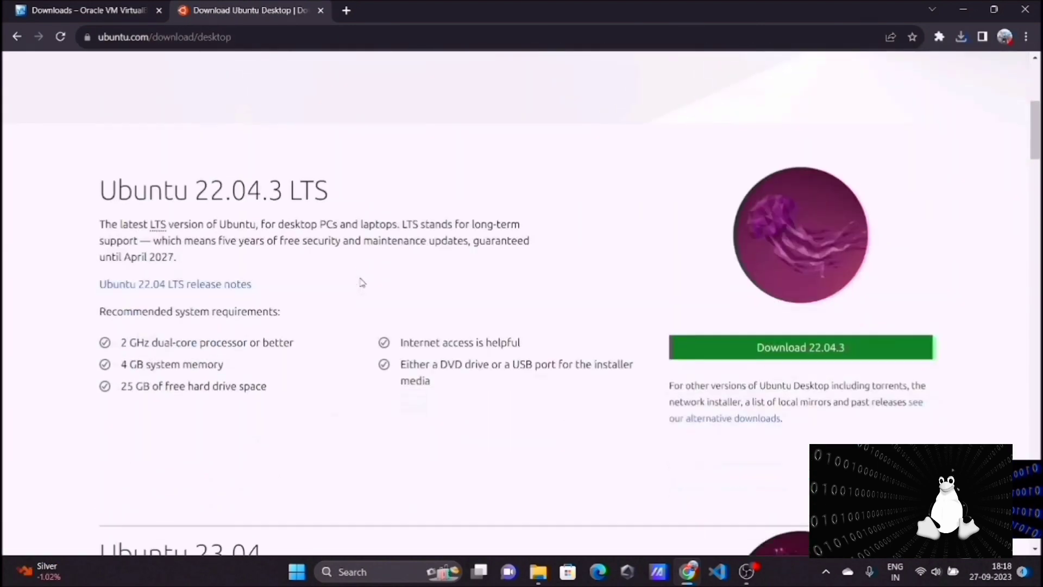
scroll(362, 282, "up", 1)
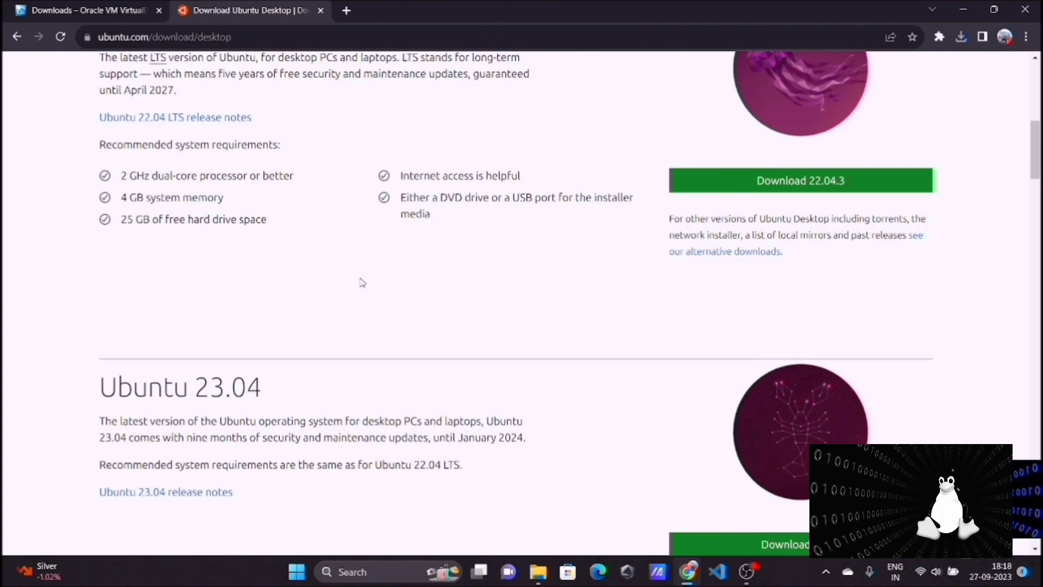
scroll(362, 282, "up", 5)
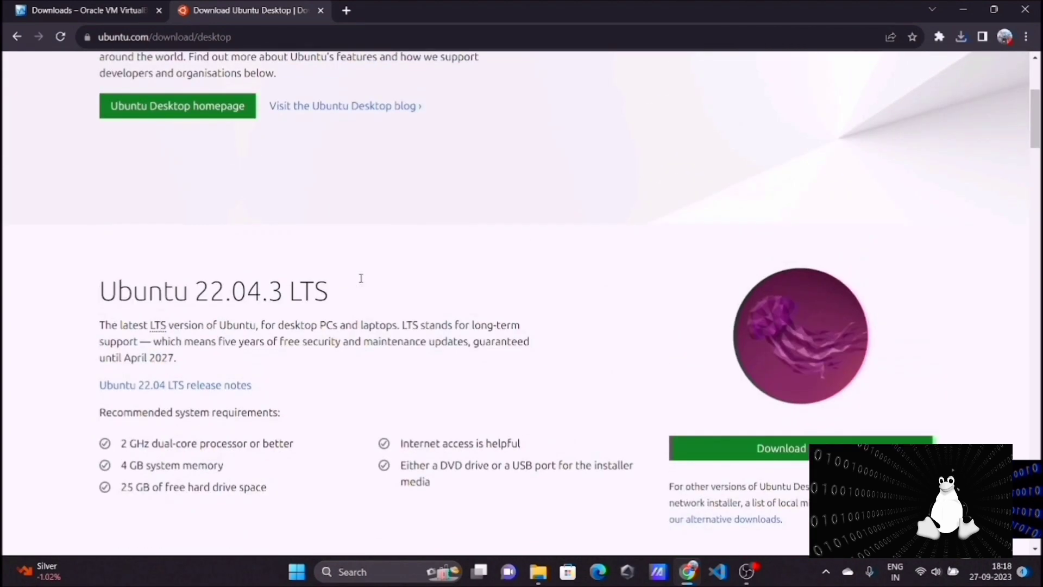
scroll(360, 278, "up", 1)
scroll(362, 282, "down", 1)
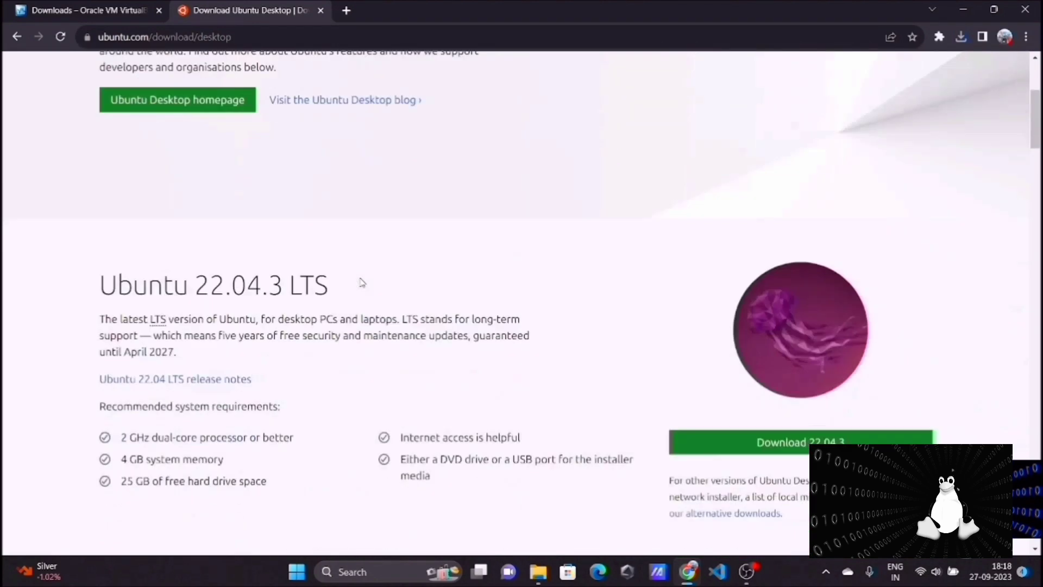
scroll(361, 281, "down", 4)
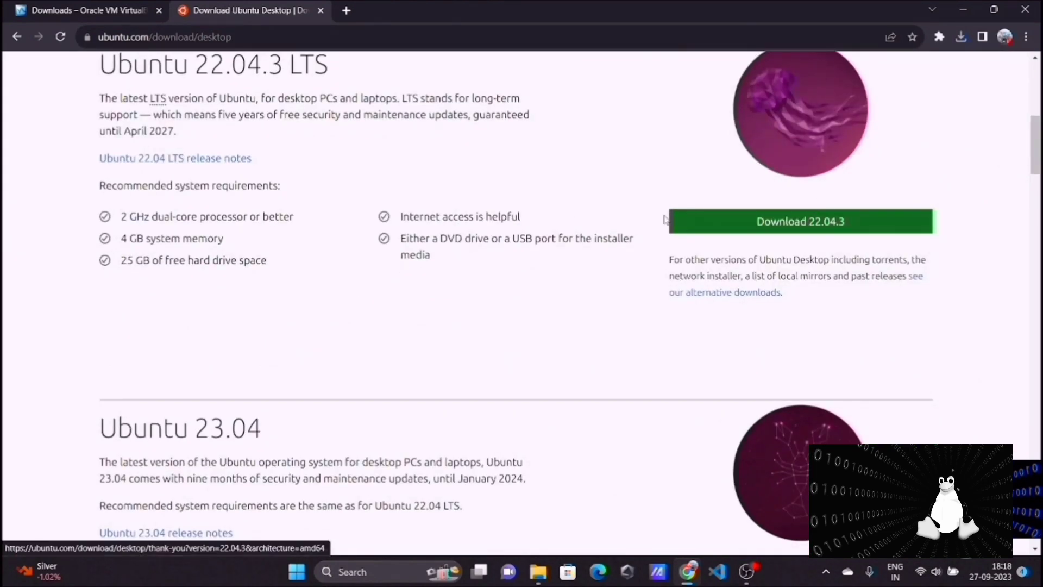
scroll(665, 220, "up", 4)
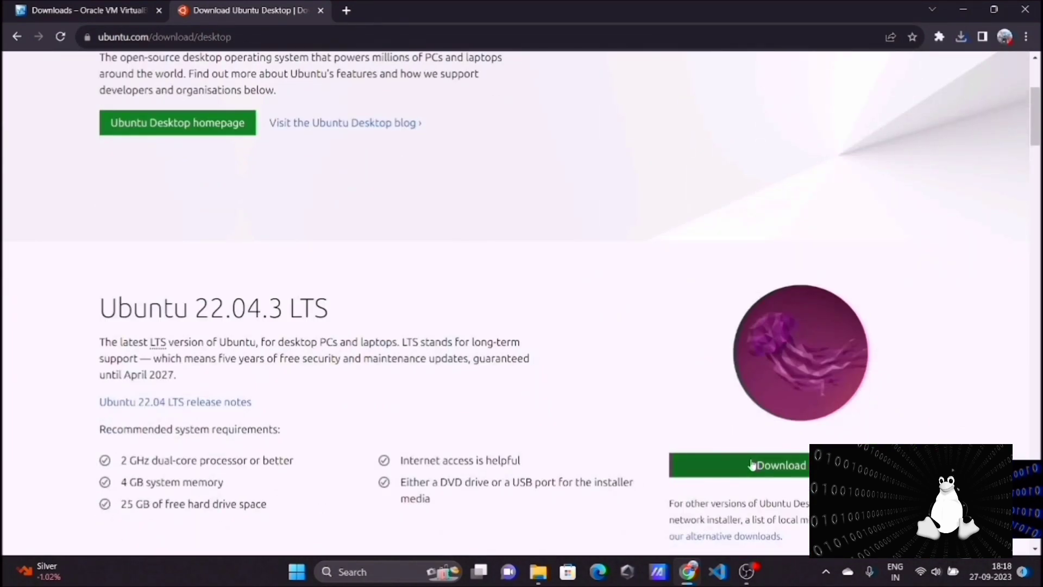
left_click(751, 465)
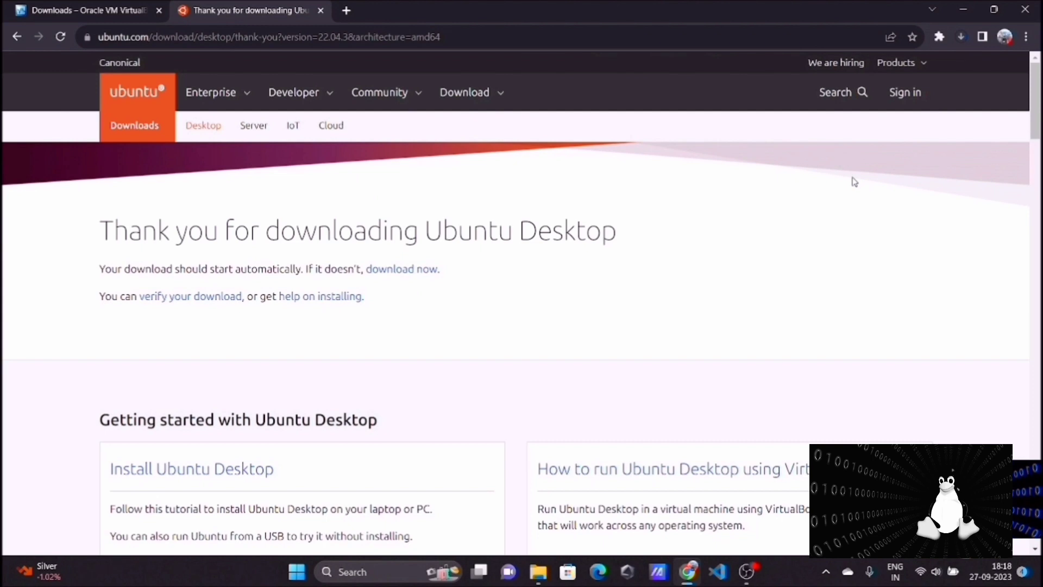
Launch the downloaded VirtualBox-7.0.10-158379-Win.exe installer from the browser's download history
key("ctrl+j")
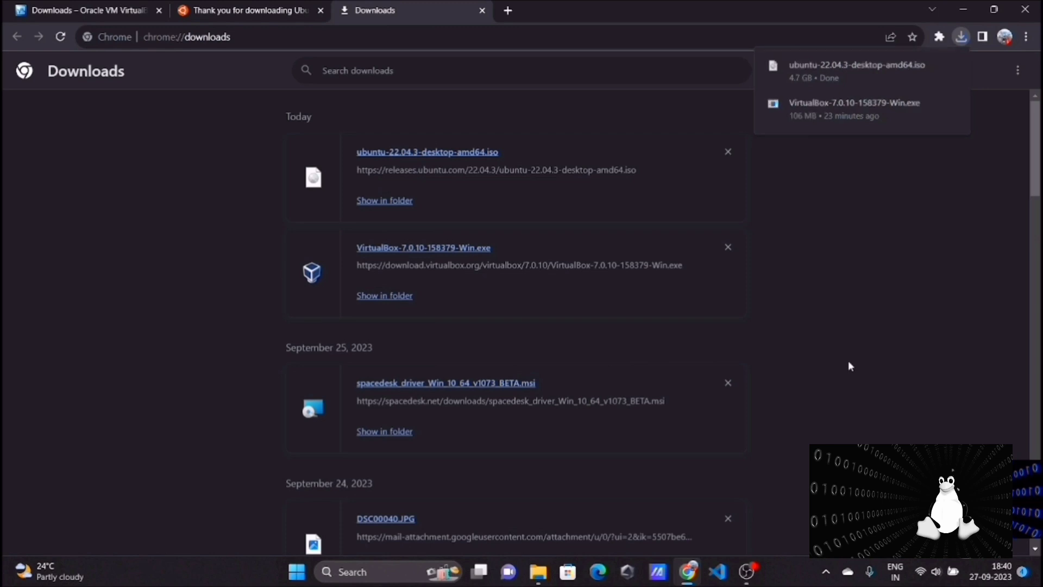
left_click(424, 249)
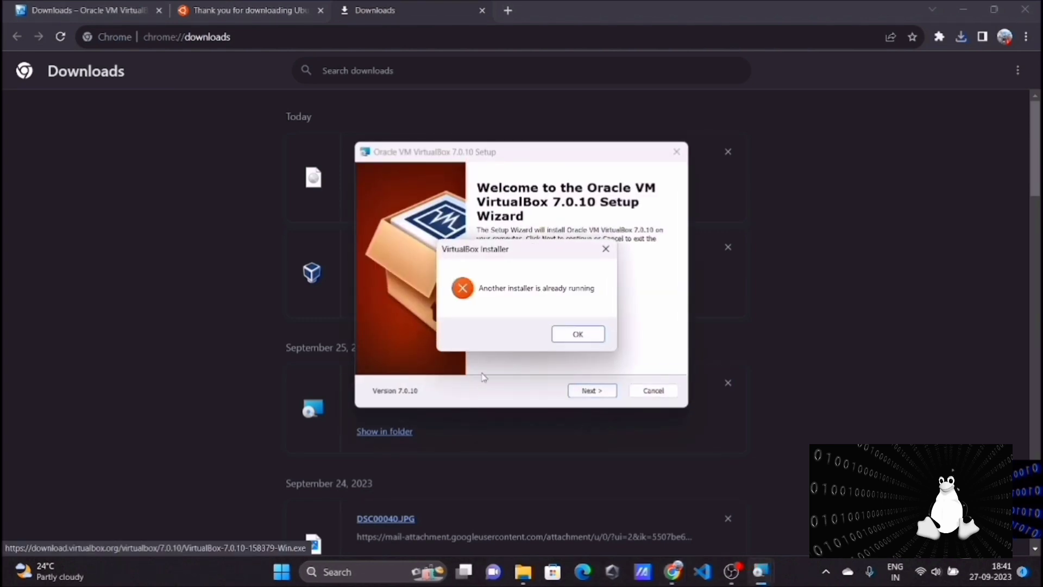
left_click(575, 336)
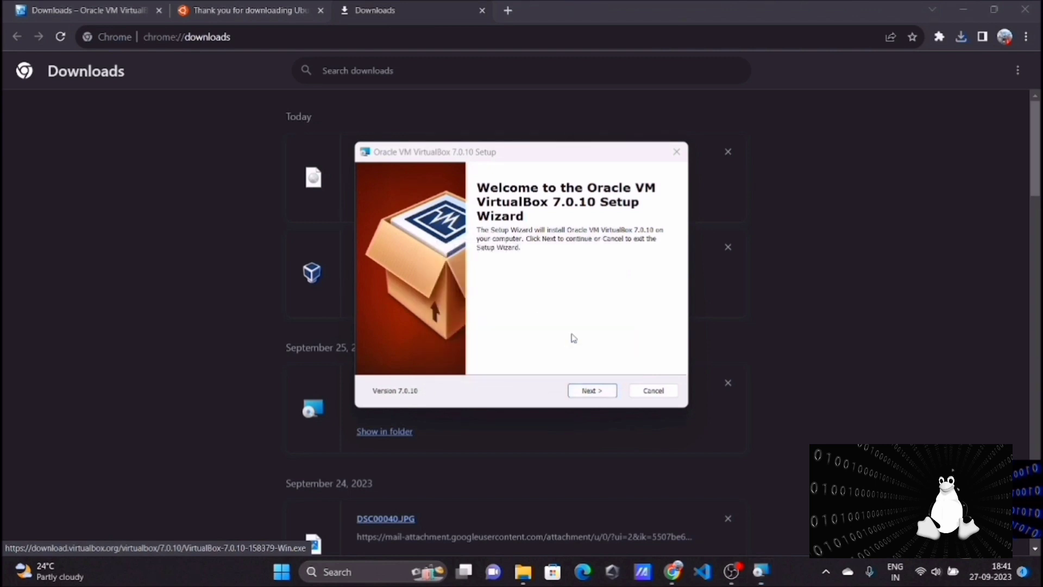
Install VirtualBox 7.0.10 with the default features and location, accepting the network reset and missing Python dependencies, and start it on finishing
left_click(596, 393)
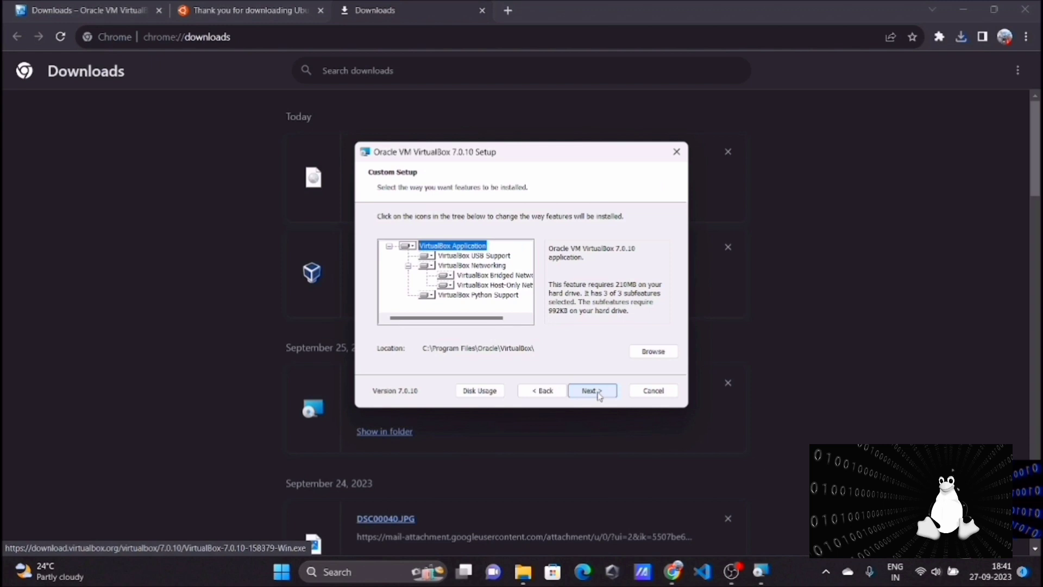
left_click(596, 392)
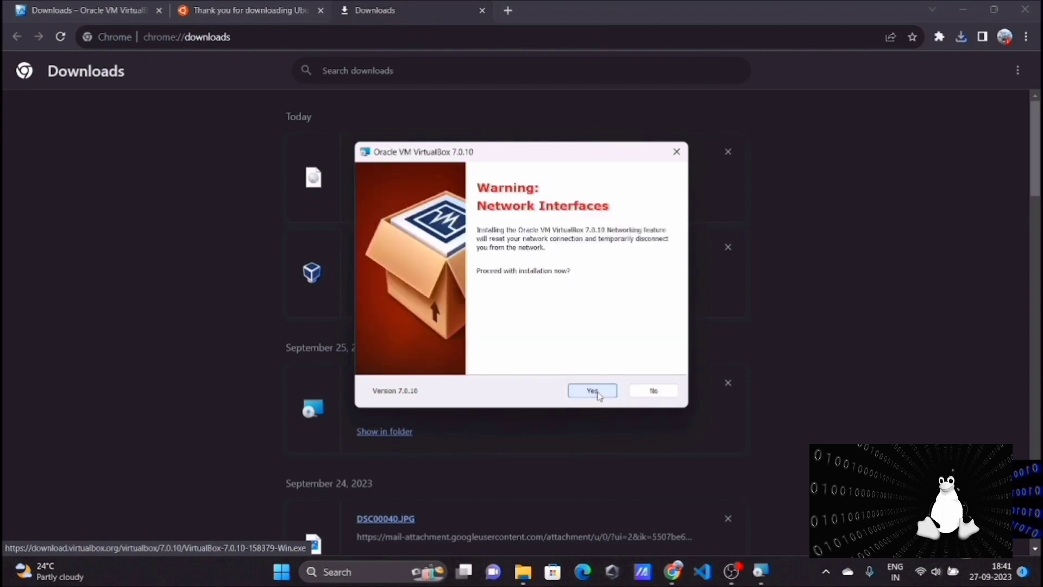
left_click(592, 390)
left_click(599, 394)
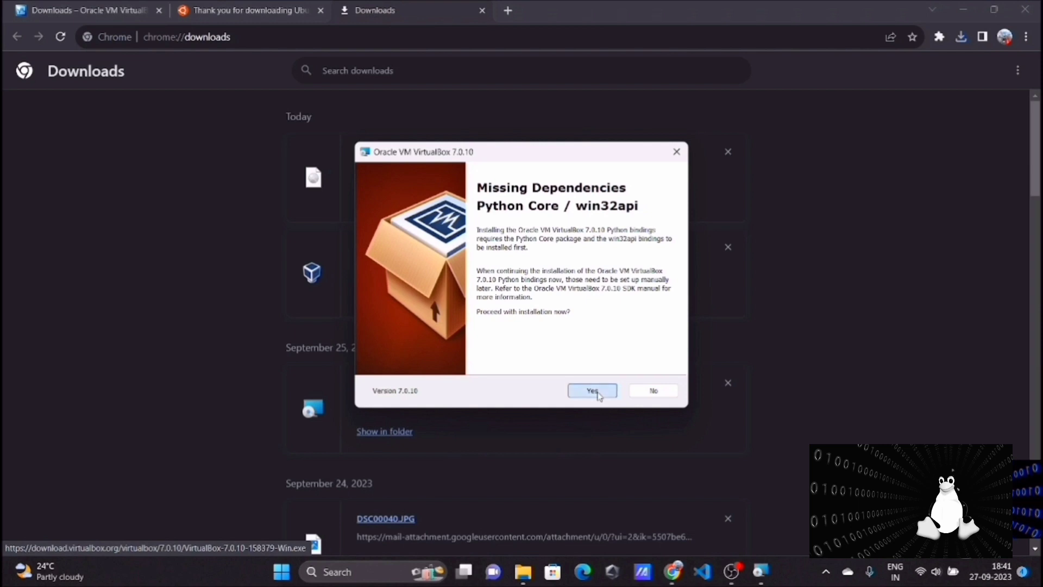
left_click(598, 394)
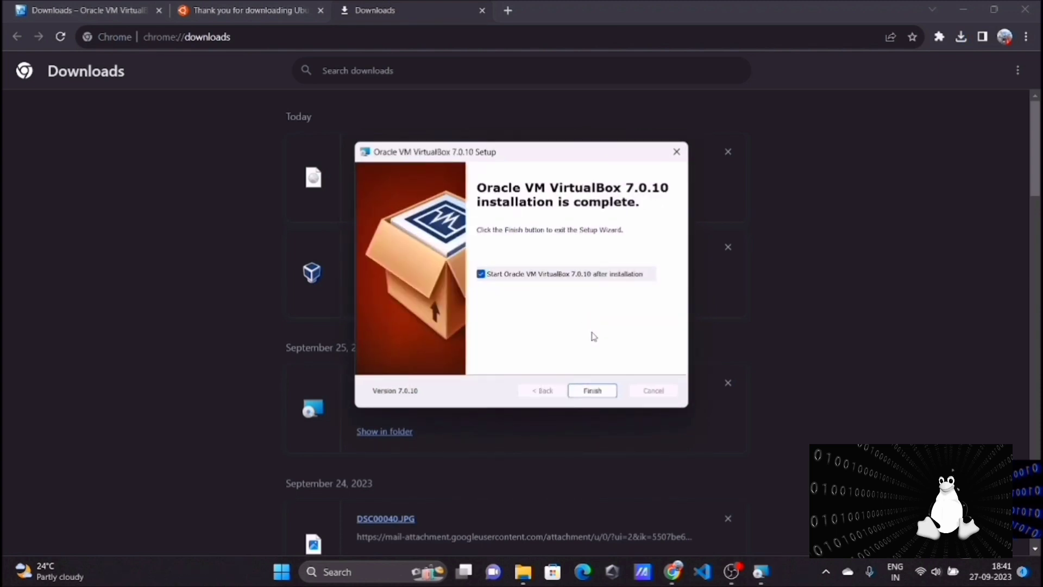
left_click(587, 392)
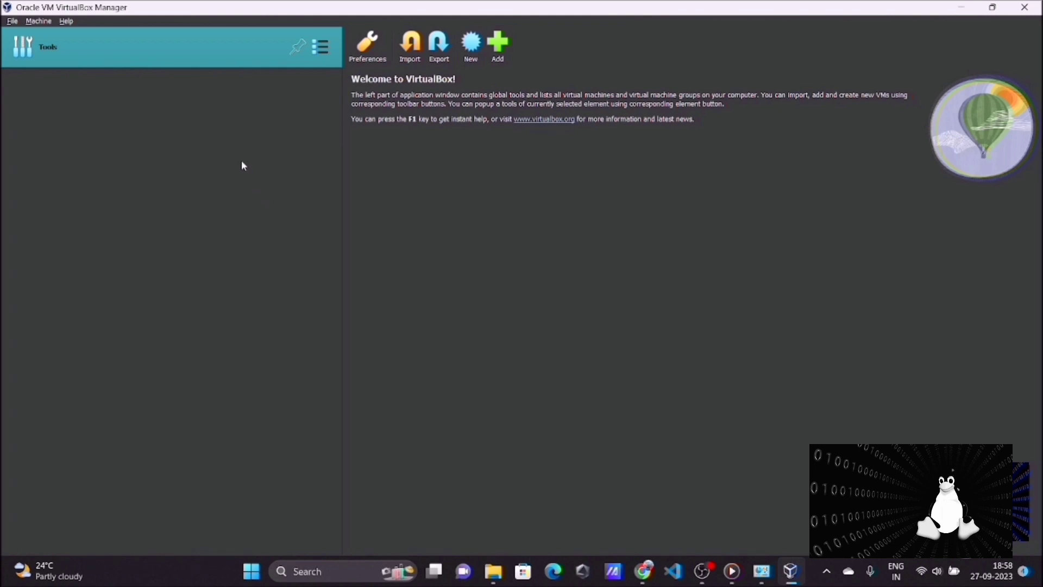
Start creating a new virtual machine and name it CodeWithKishu
left_click(43, 23)
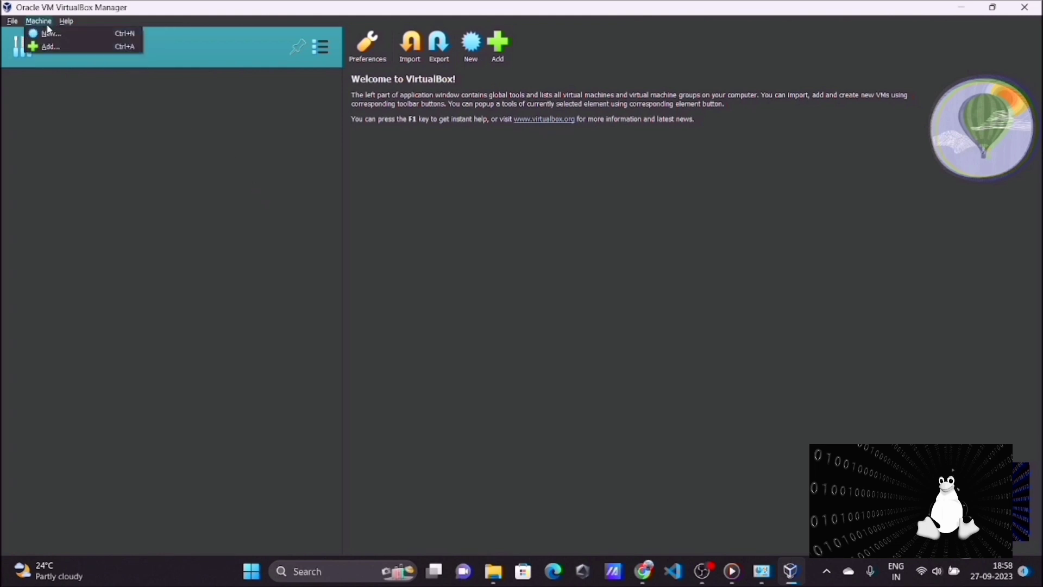
left_click(53, 36)
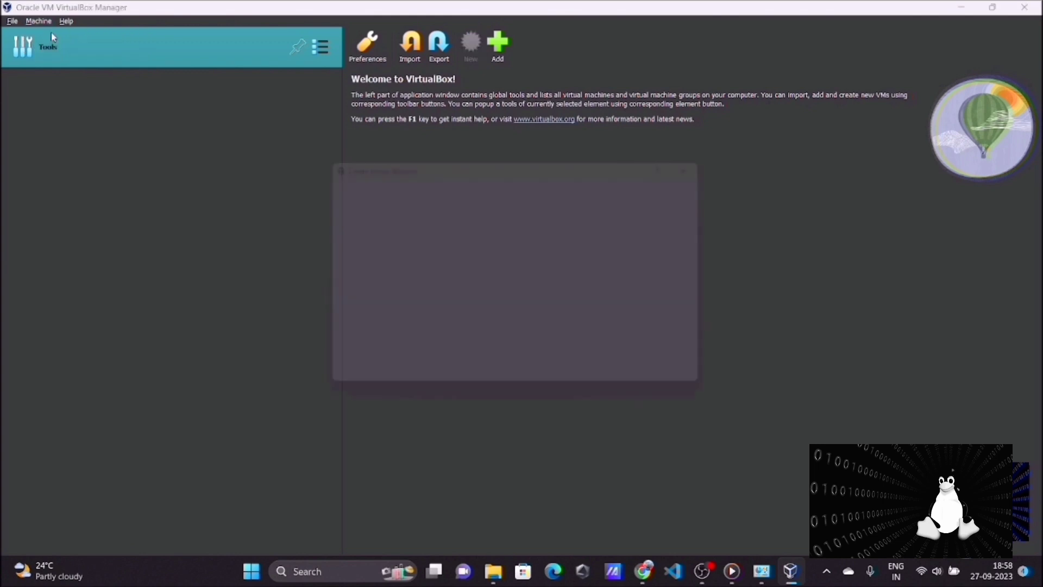
type("CodeWithKishu")
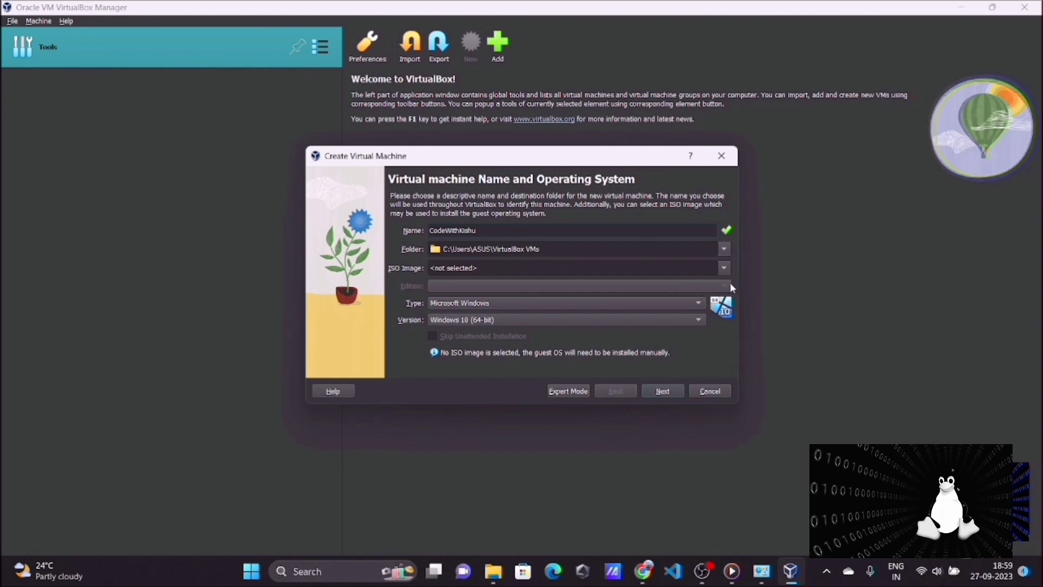
Set the virtual machine's type to Linux and its version to Ubuntu (64-bit), and continue to the hardware settings
left_click(700, 304)
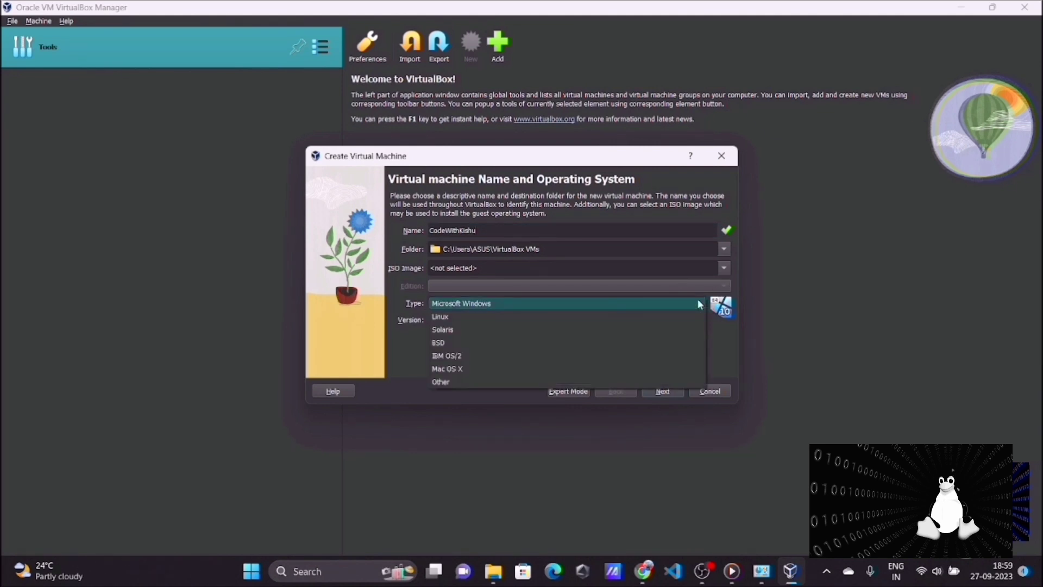
left_click(493, 316)
left_click(548, 319)
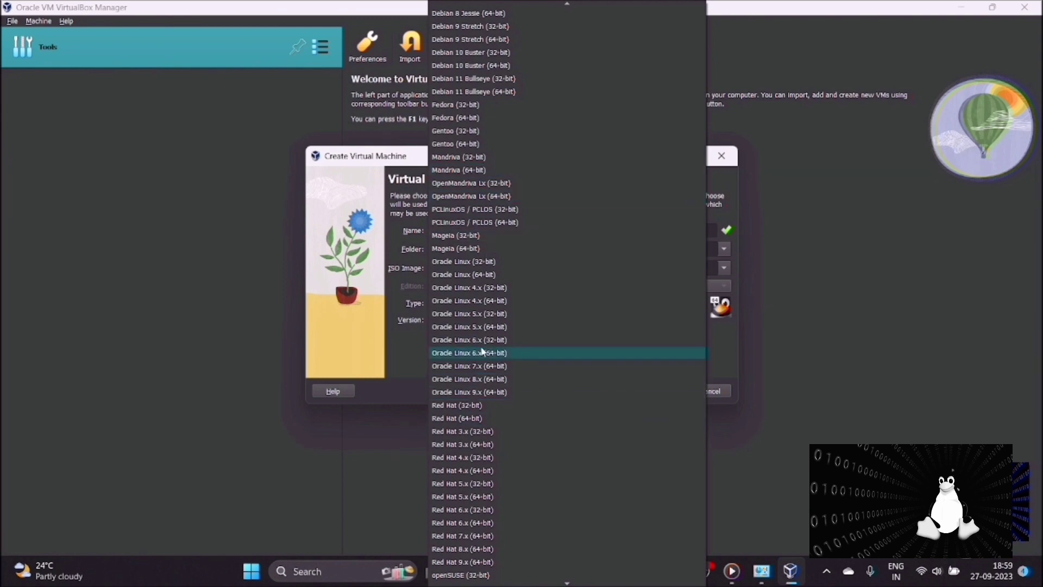
scroll(487, 350, "down", 9)
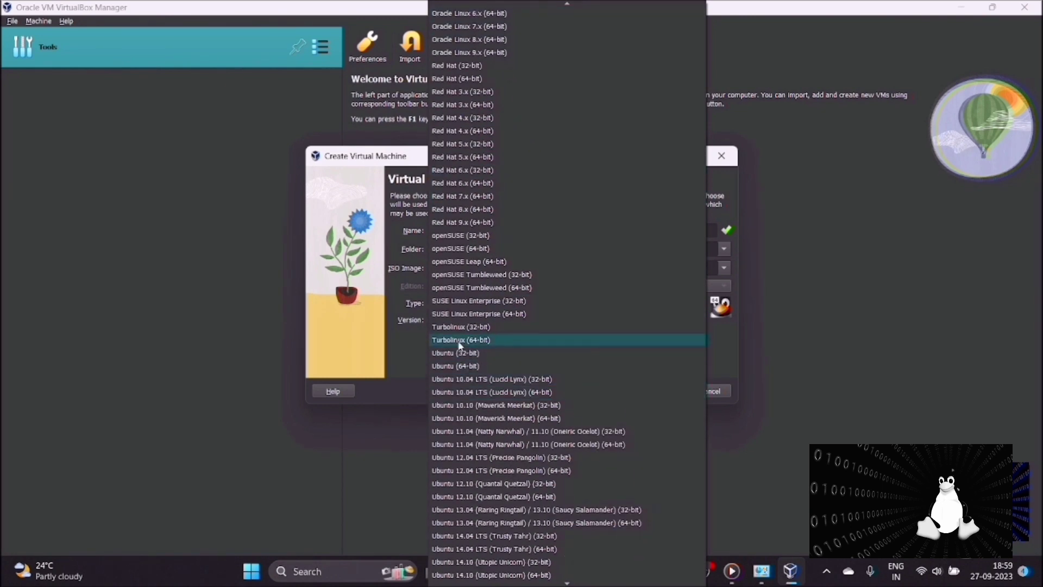
left_click(462, 367)
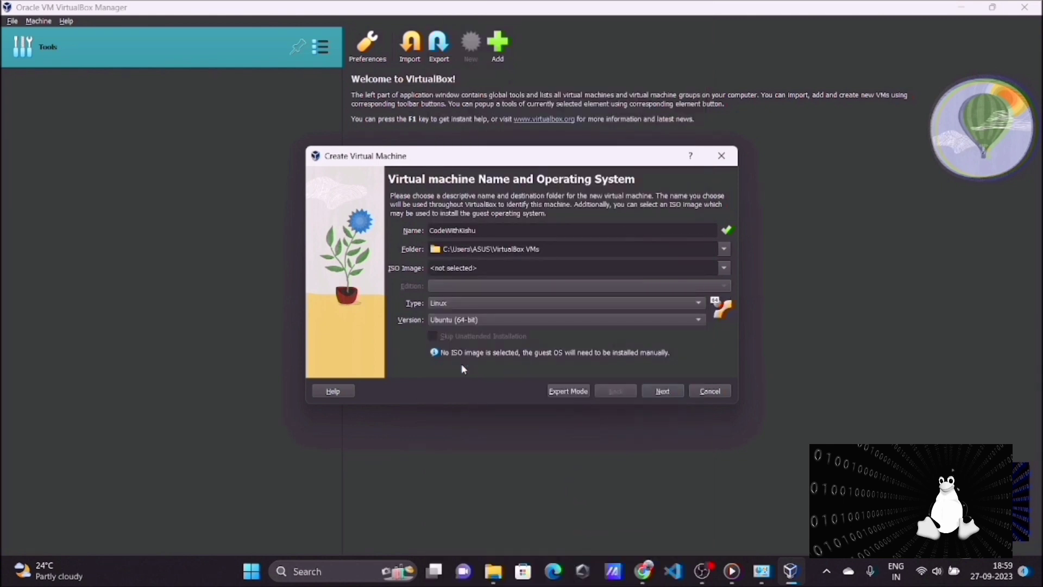
key("Return")
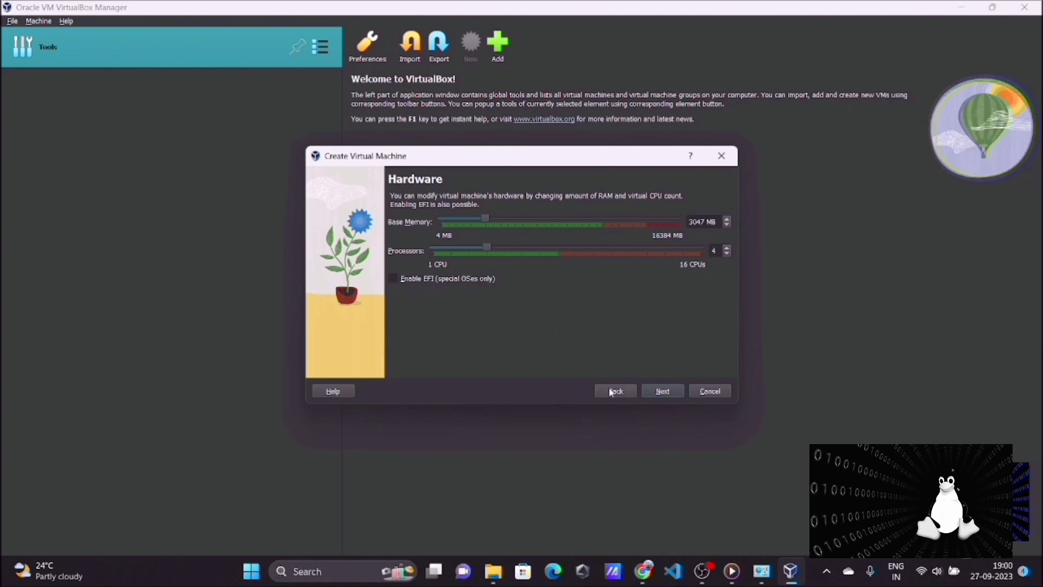
Accept 3047 MB of base memory and 4 processors, and set the new virtual hard disk's size to about 208.32 GB
left_click(663, 391)
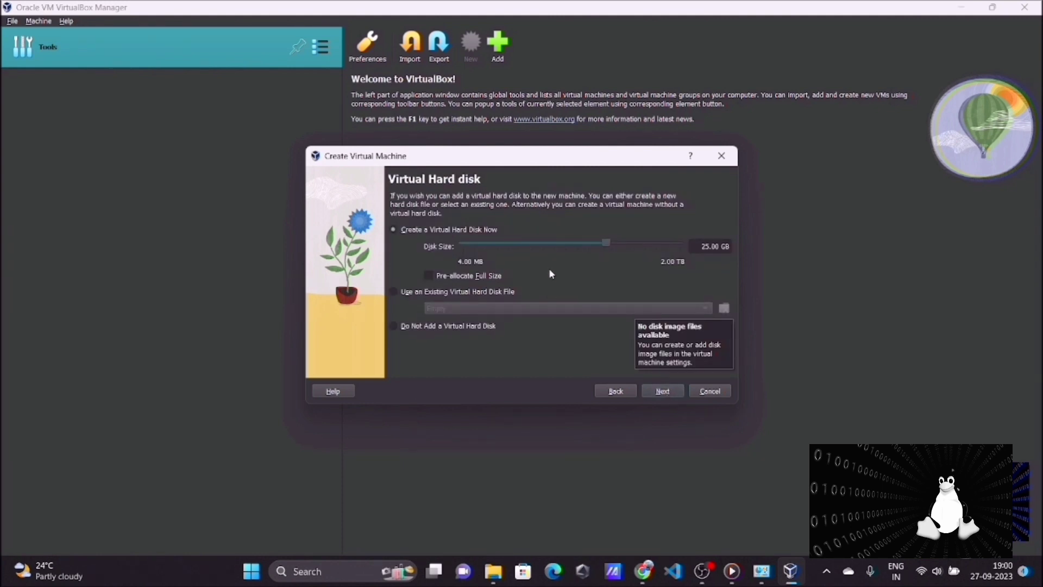
left_click_drag(606, 243, 642, 252)
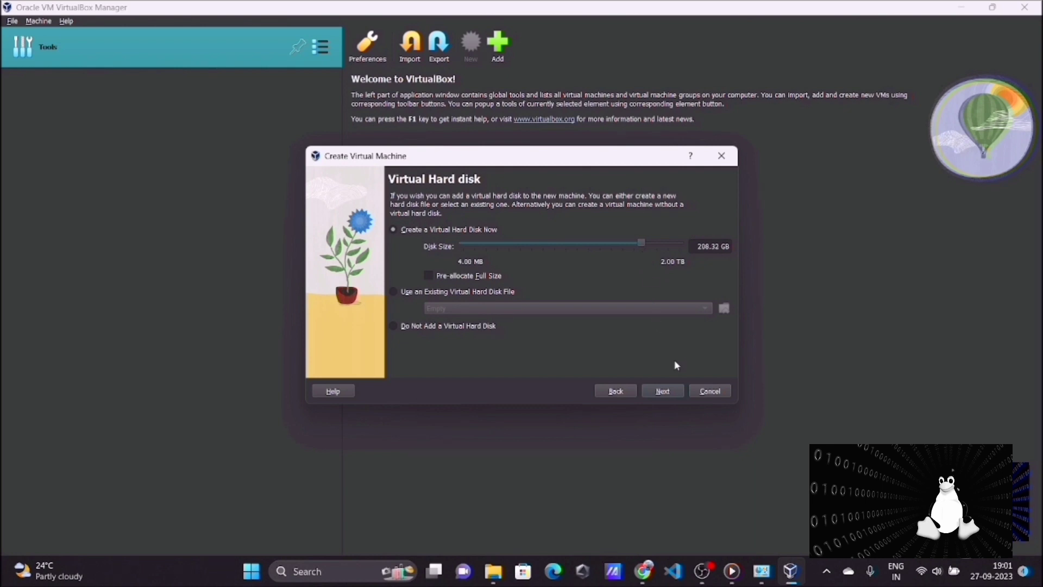
Accept the hard disk settings and finish creating the CodeWithKishu virtual machine from its summary
left_click(668, 390)
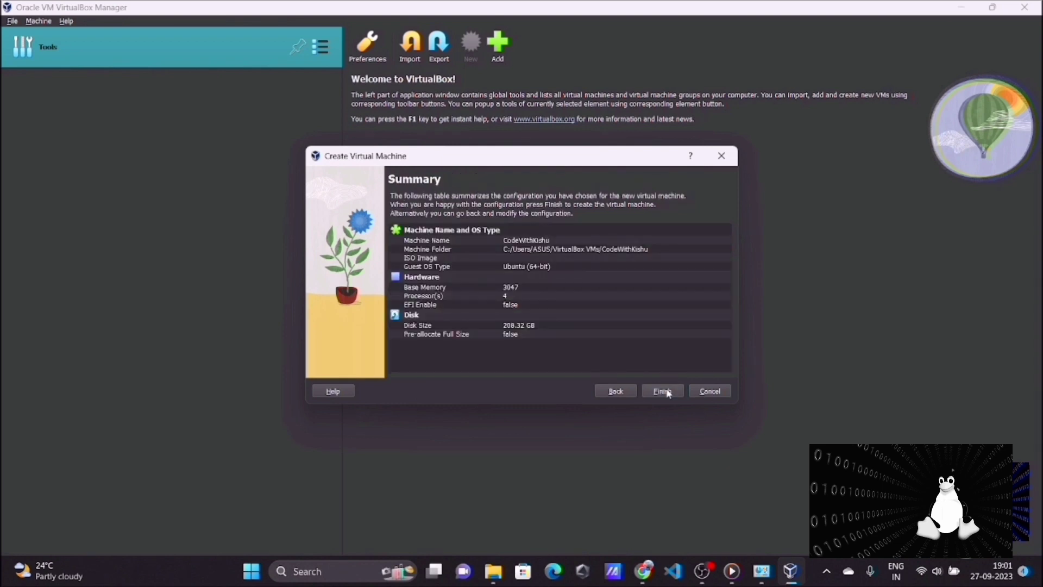
left_click(536, 320)
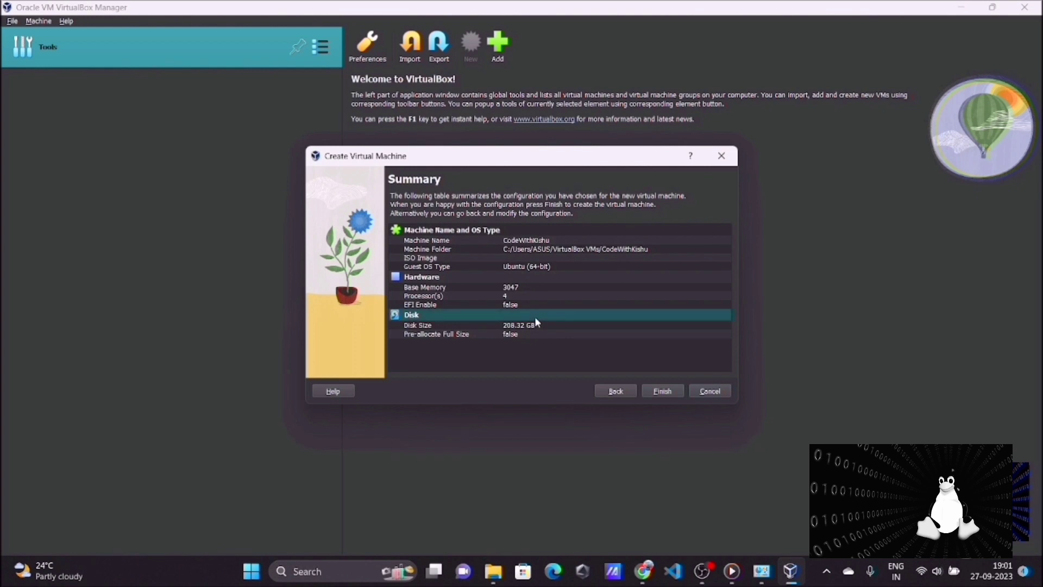
left_click(668, 390)
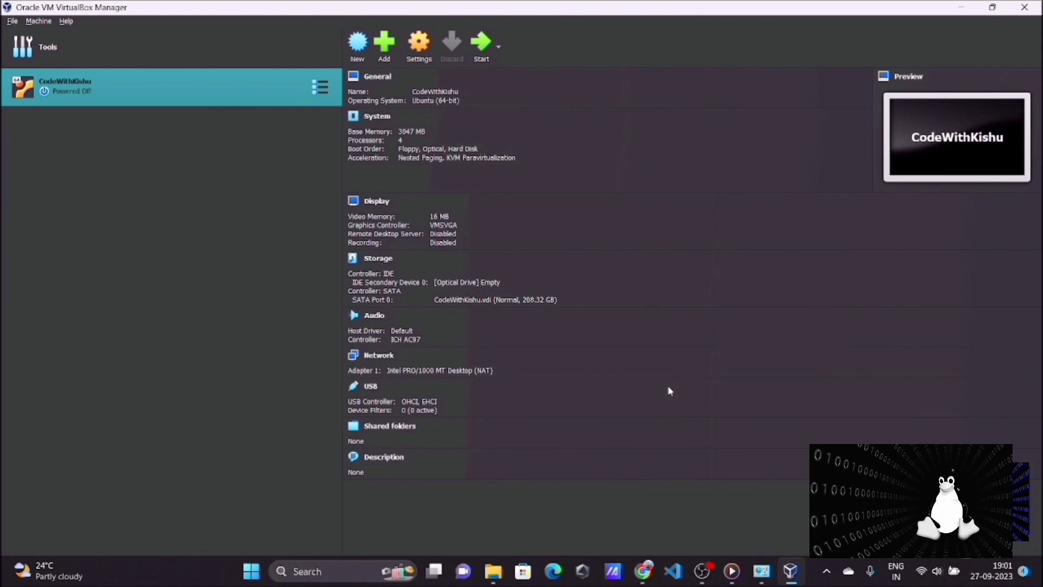
Start the CodeWithKishu machine, mount ubuntu-22.04.3-desktop-amd64 from the Downloads folder as its DVD, and retry the boot
left_click(477, 41)
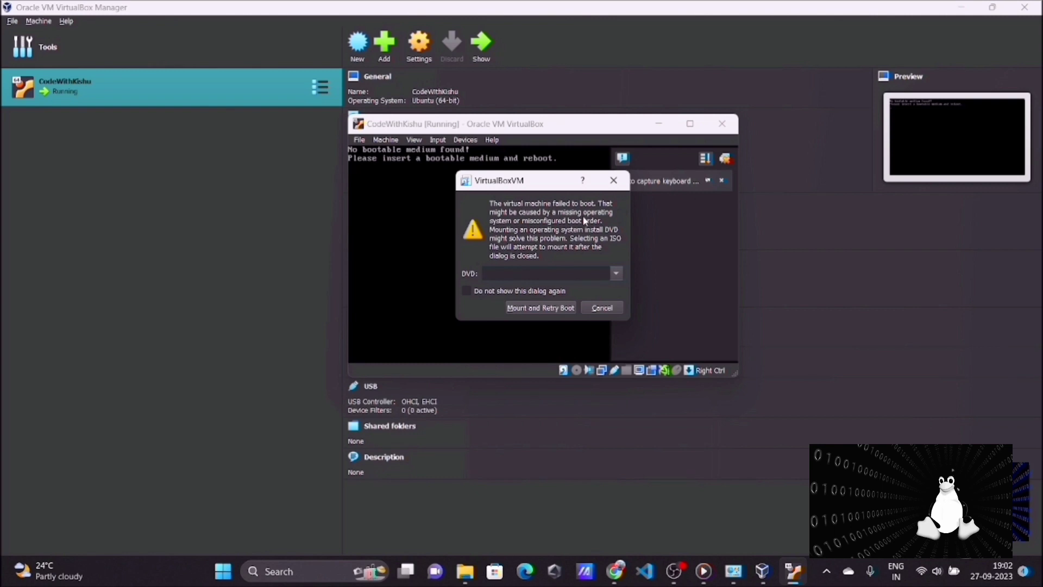
left_click(616, 273)
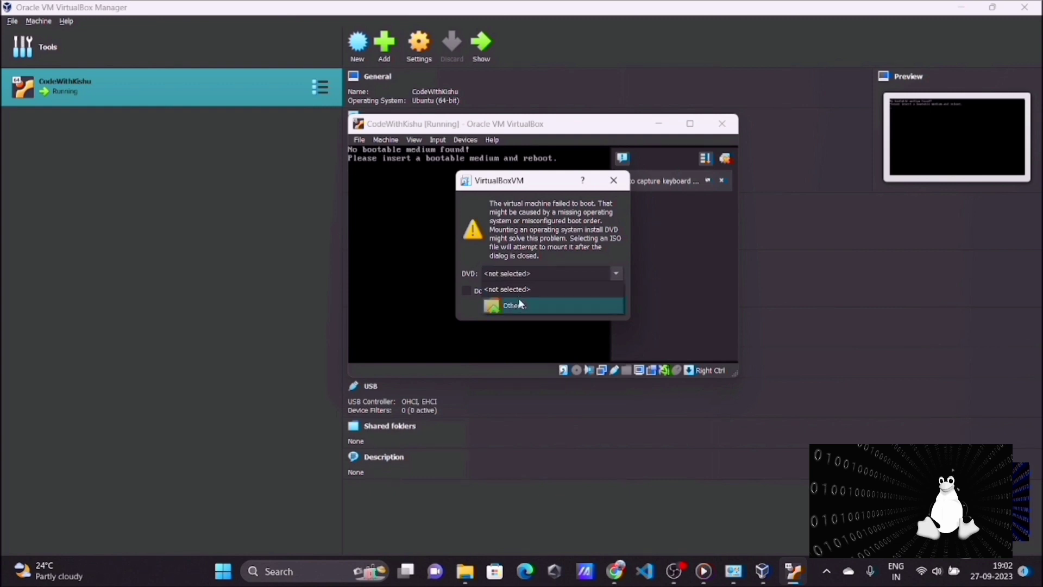
left_click(519, 304)
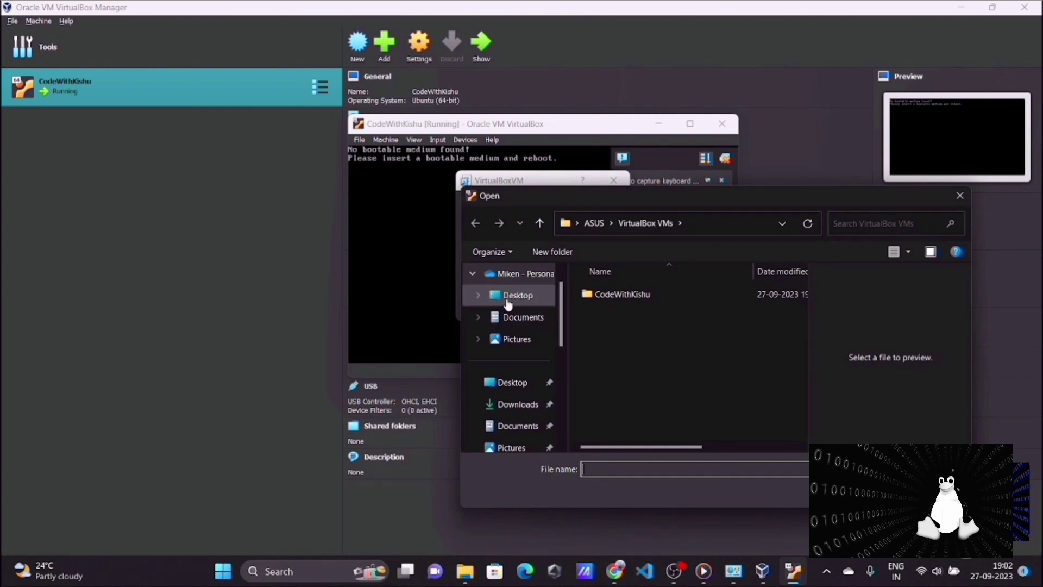
left_click(507, 298)
left_click(514, 317)
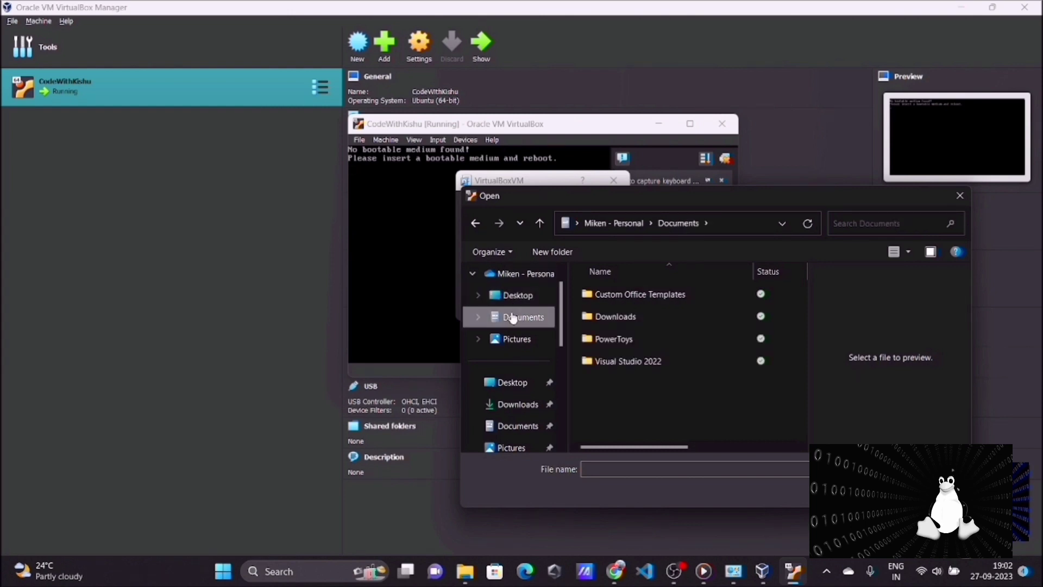
left_click(519, 406)
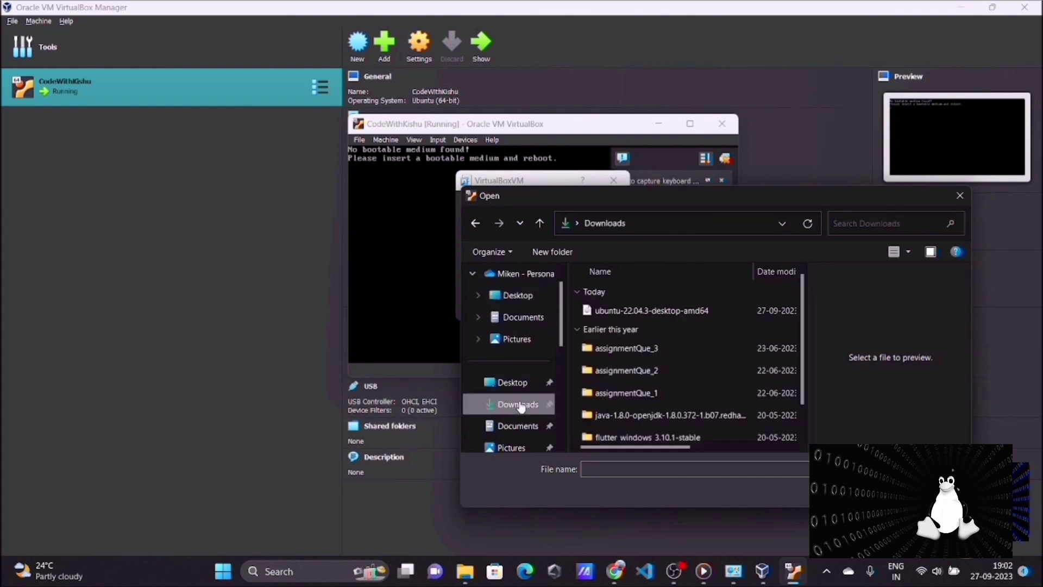
left_click(641, 312)
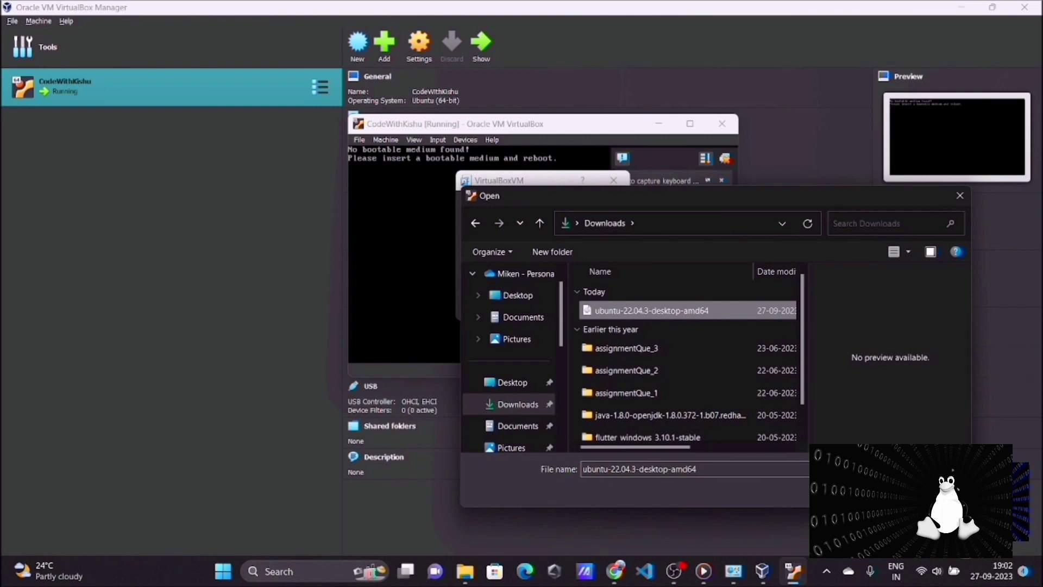
left_click(873, 492)
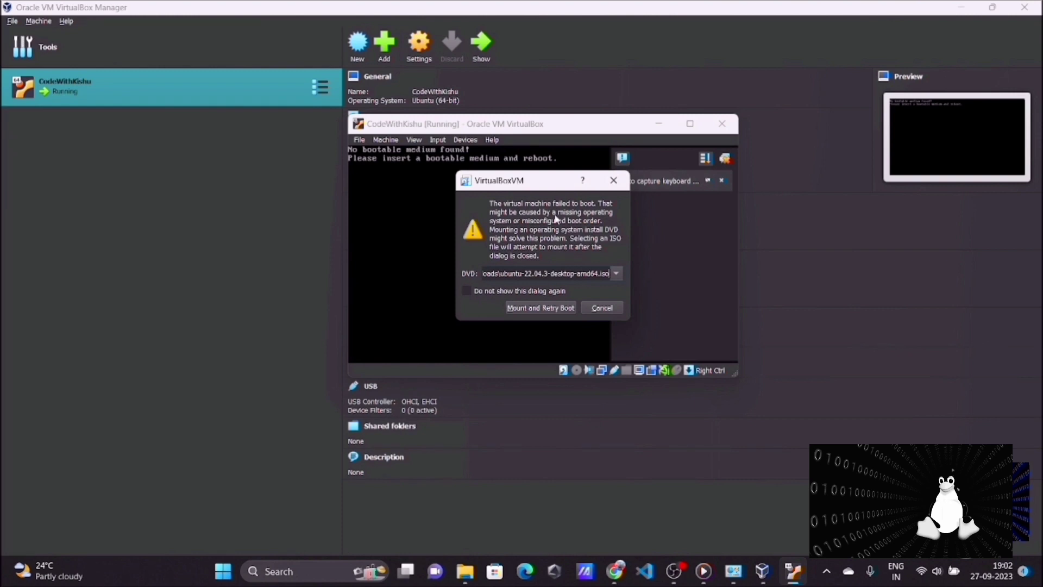
left_click(536, 308)
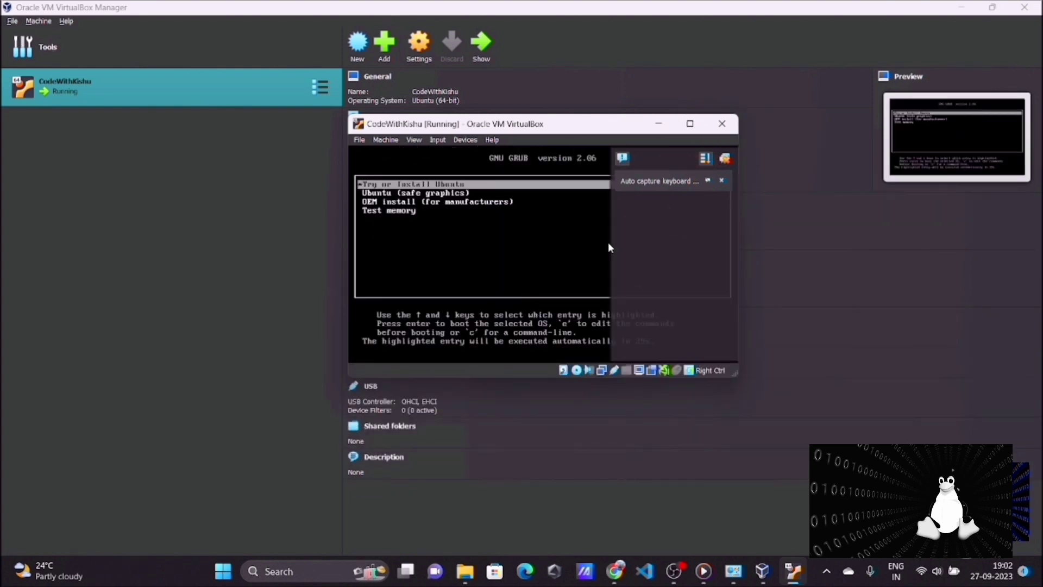
Boot the Try or Install Ubuntu entry, maximize the virtual machine window and dismiss its notifications
left_click(730, 159)
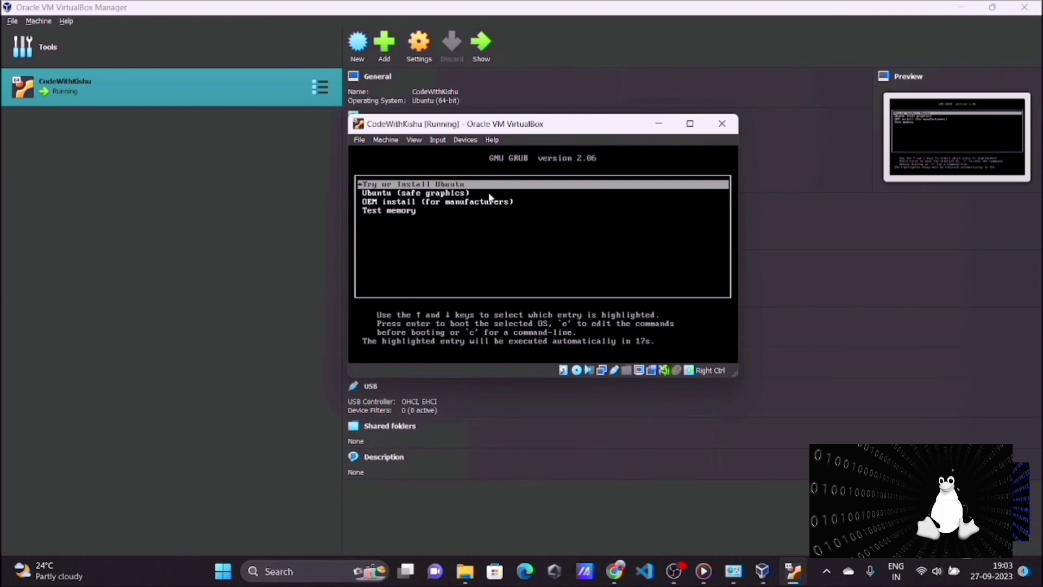
left_click(443, 187)
left_click(561, 325)
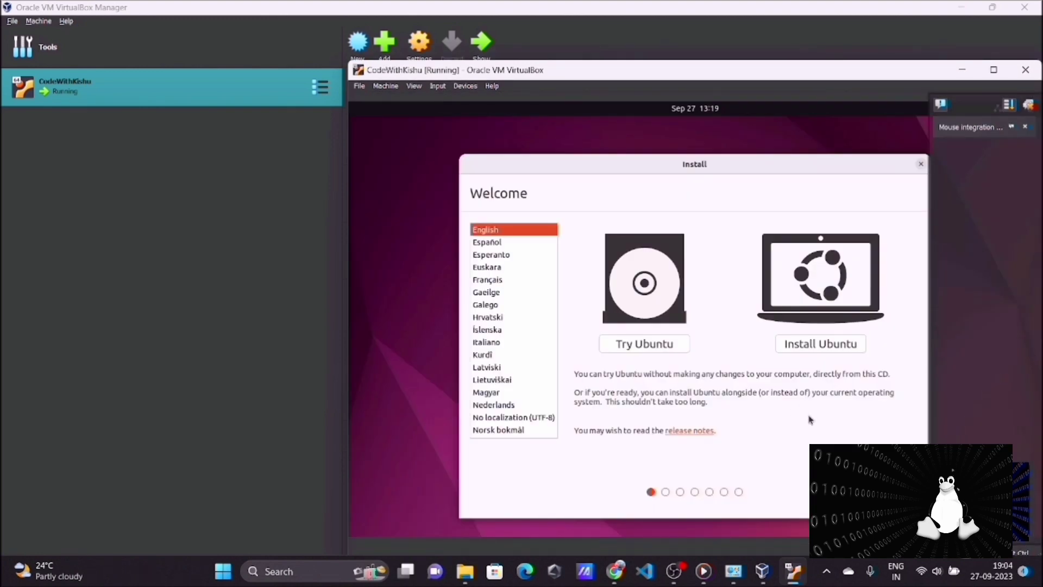
left_click(994, 69)
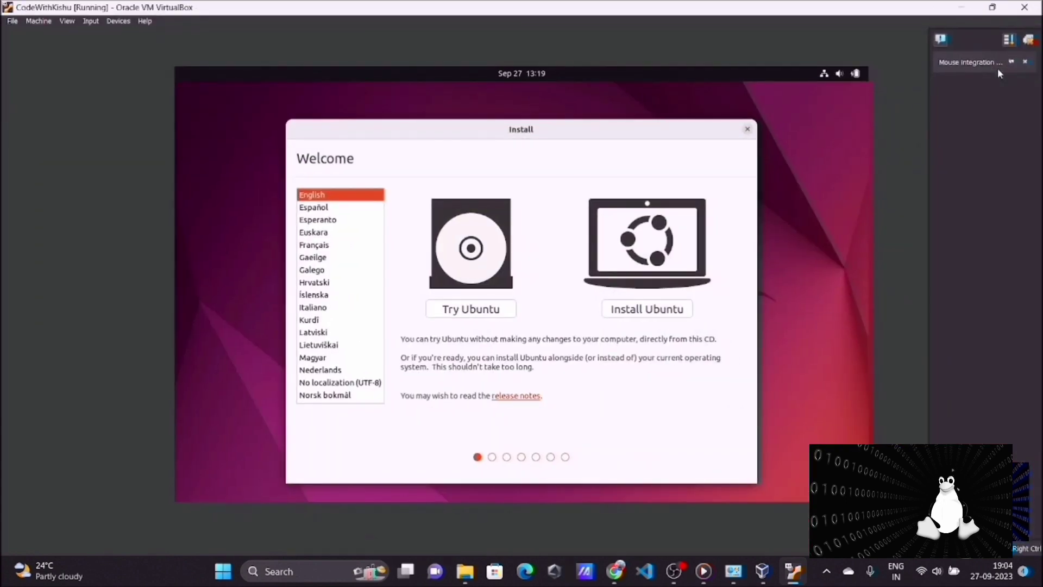
left_click(1026, 40)
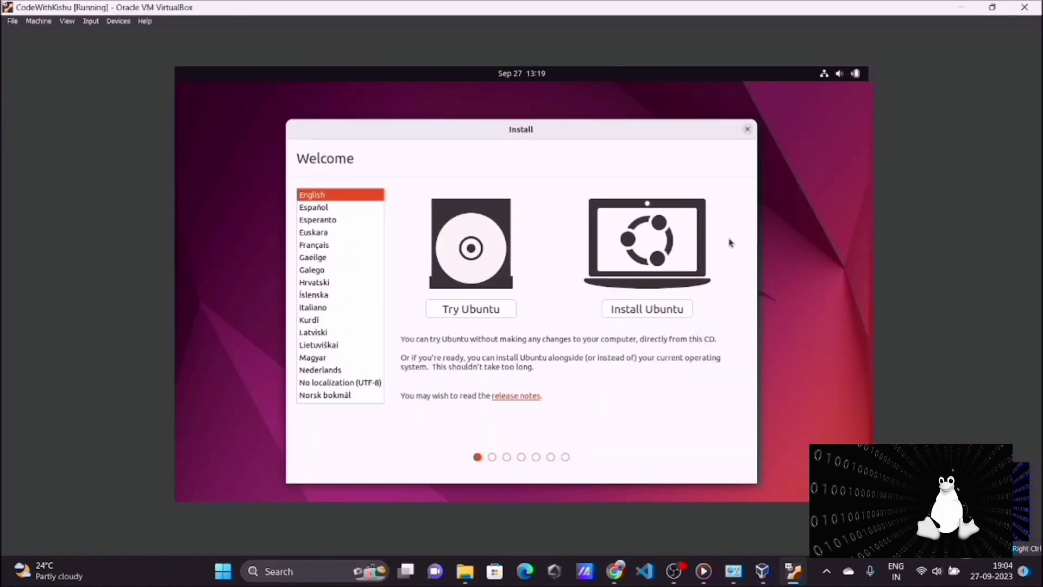
Start installing Ubuntu with the English (US) keyboard layout, normal installation, updates downloaded during installation and third-party software
left_click(654, 313)
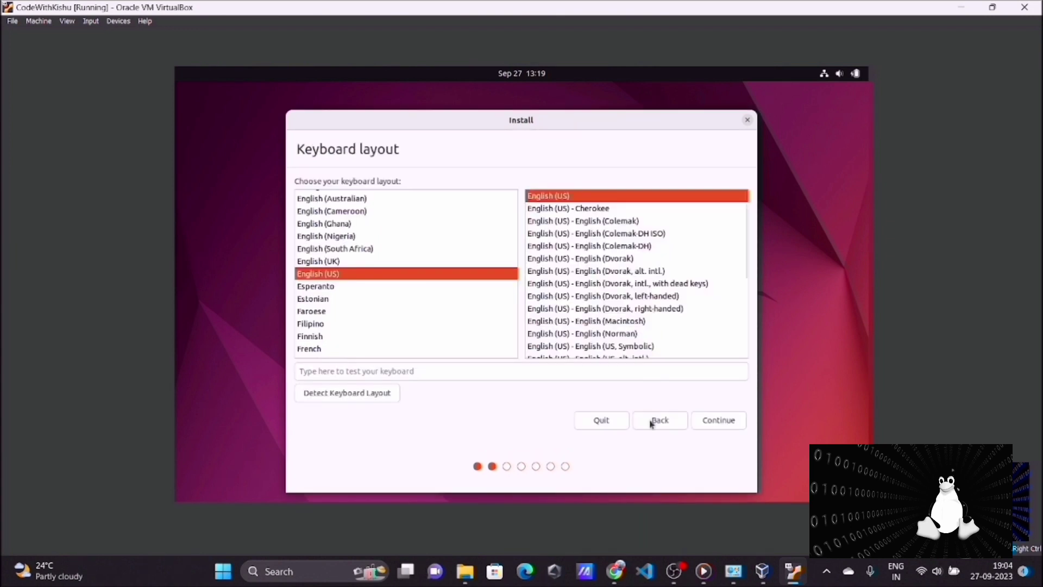
left_click(717, 423)
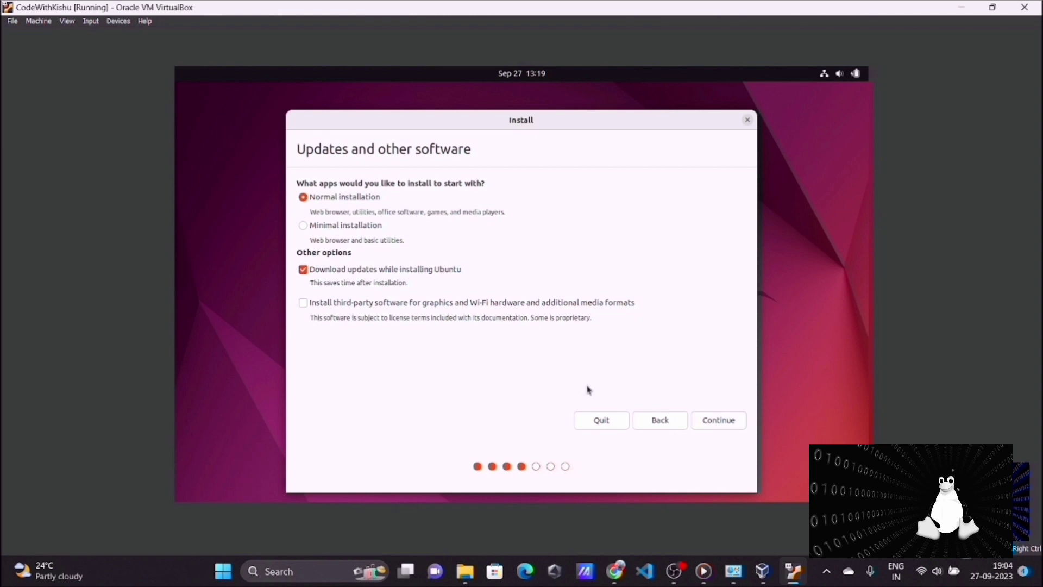
left_click(303, 303)
left_click(707, 424)
left_click(717, 420)
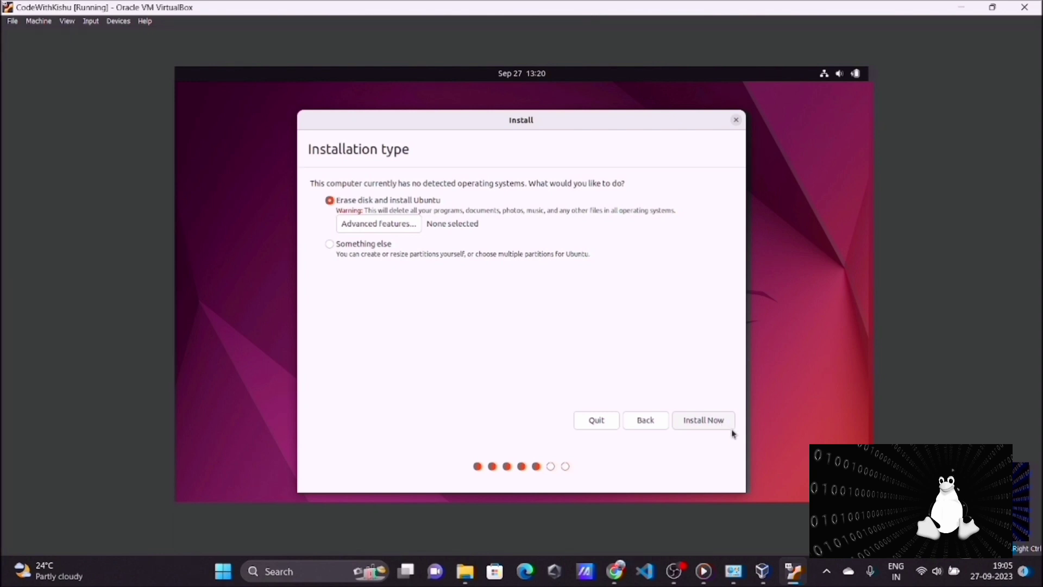
Install Ubuntu by erasing the virtual disk, accepting the partition changes, the Kathmandu location and the filled-in user account details
left_click(710, 419)
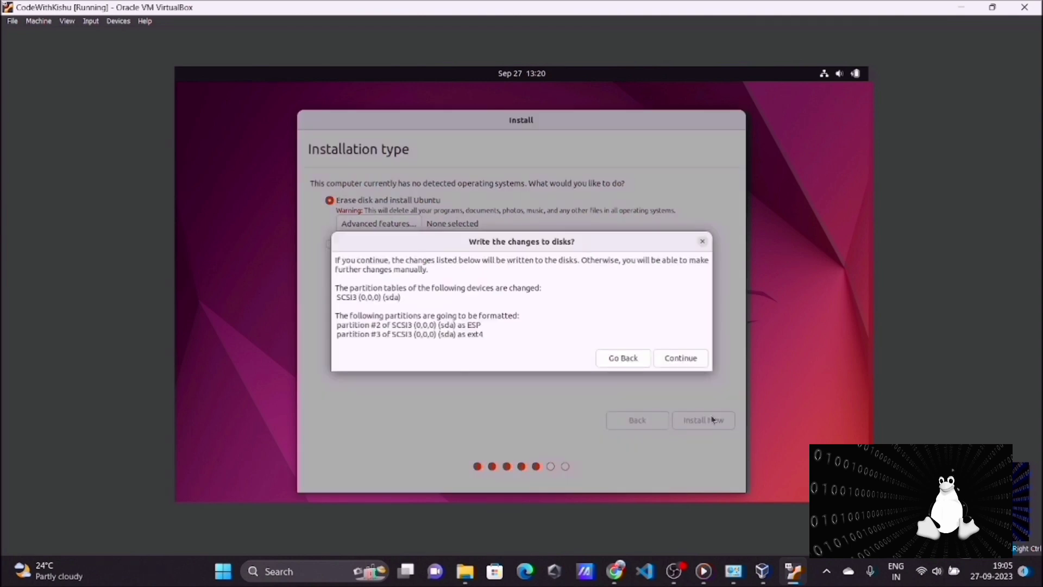
left_click(685, 356)
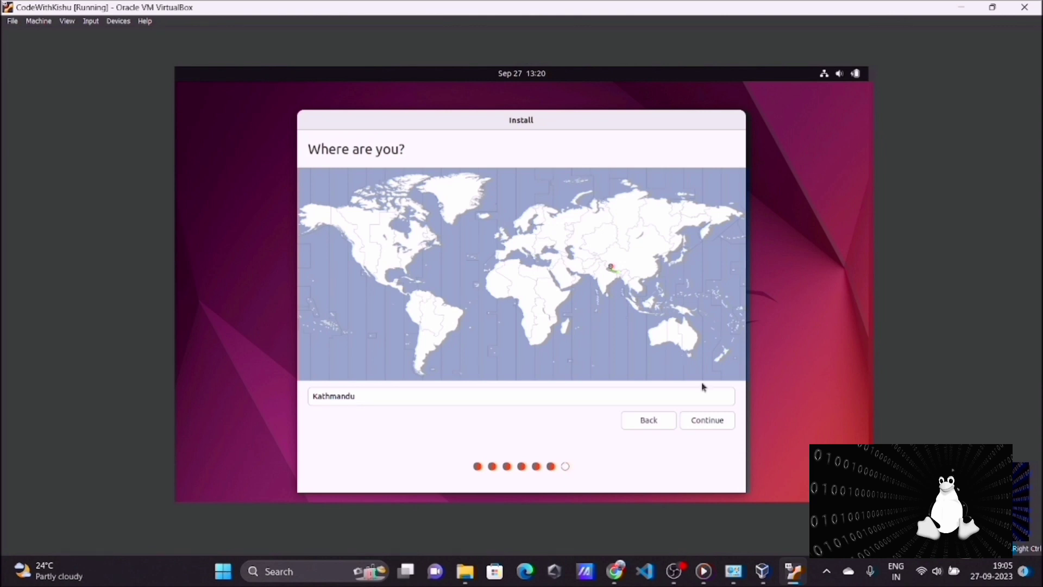
left_click(716, 427)
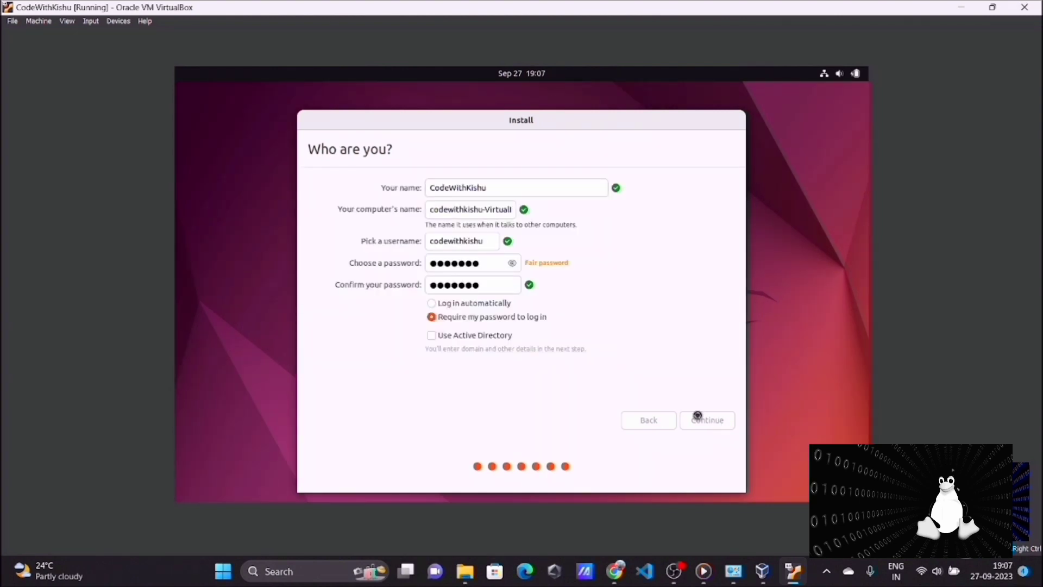
left_click(697, 415)
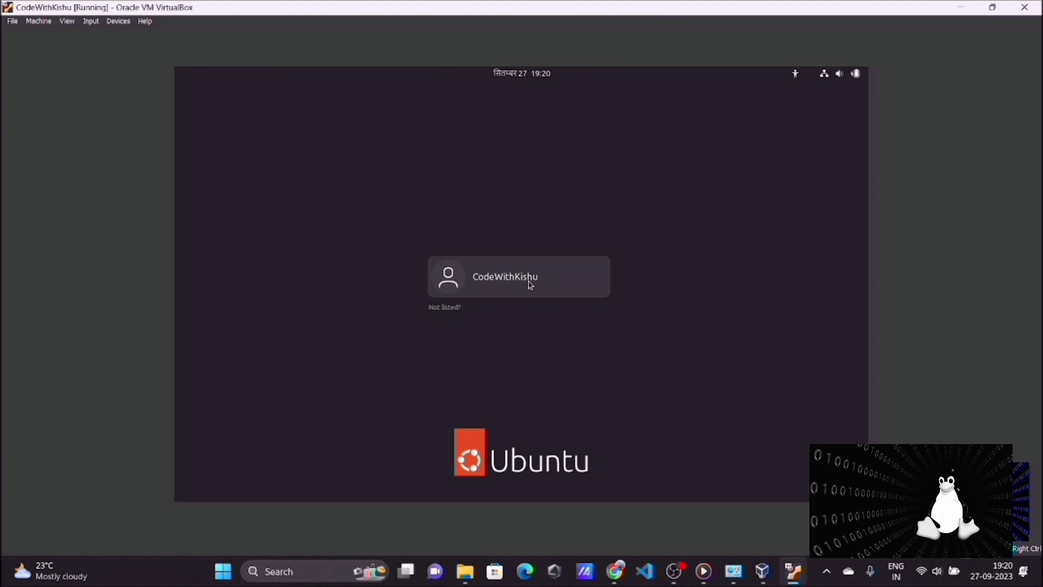
Log in to the CodeWithKishu account on the installed Ubuntu system with the account password
left_click(530, 283)
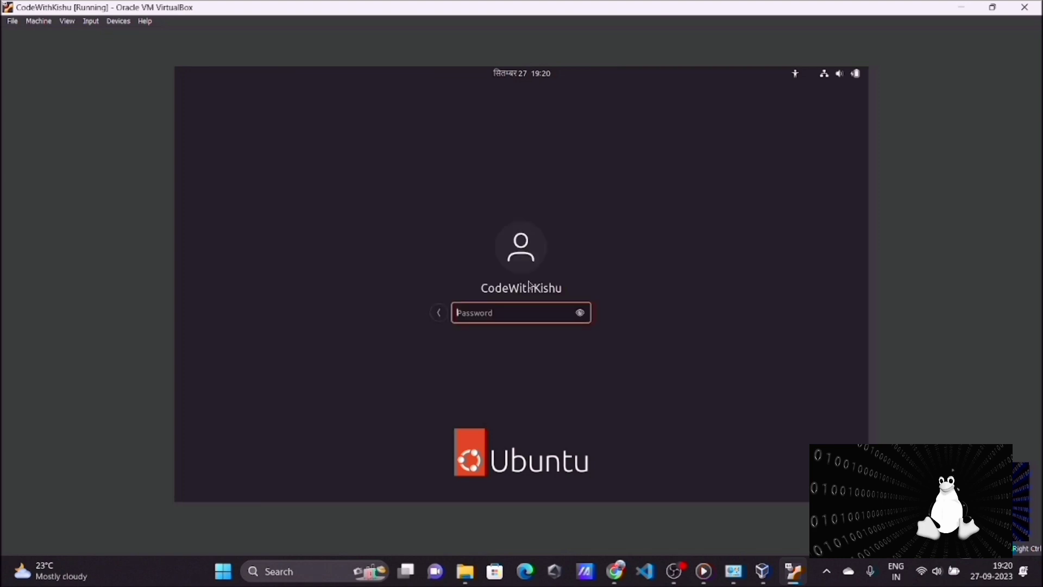
type("•••••••")
key("Return")
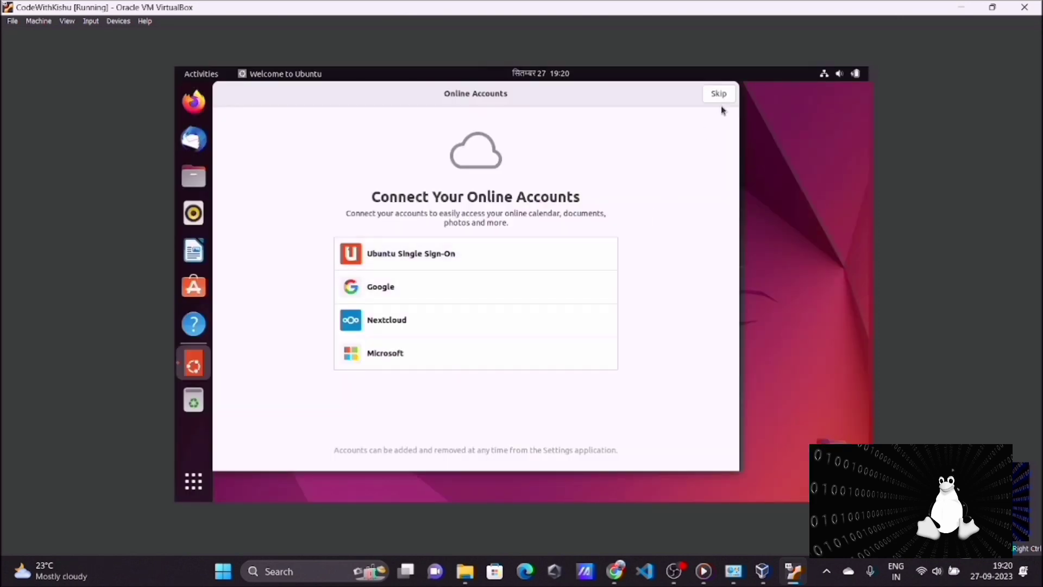
Complete Ubuntu's welcome setup, skipping online accounts and Ubuntu Pro and leaving location services off
left_click(719, 94)
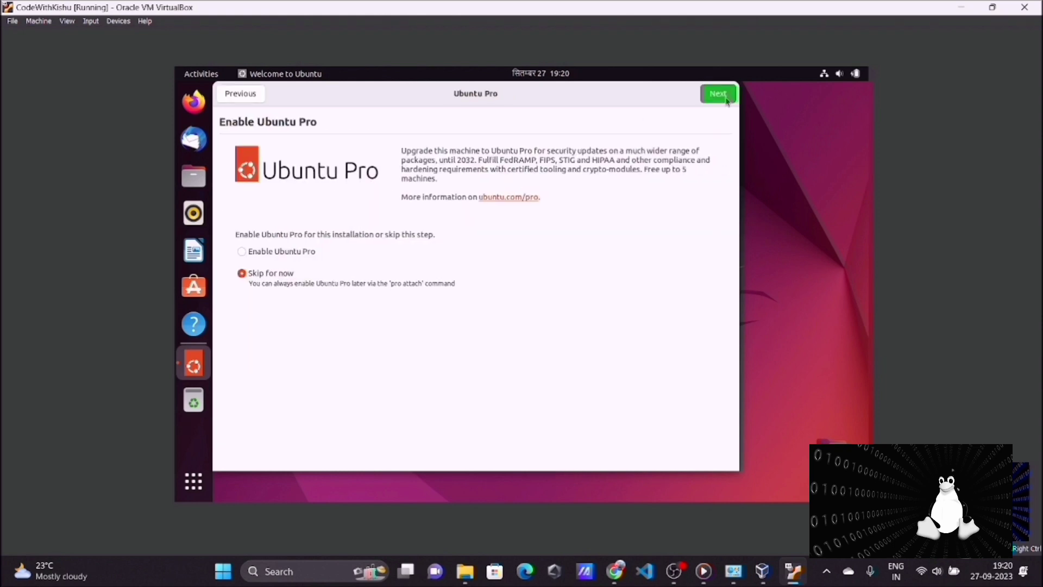
left_click(718, 94)
left_click(725, 98)
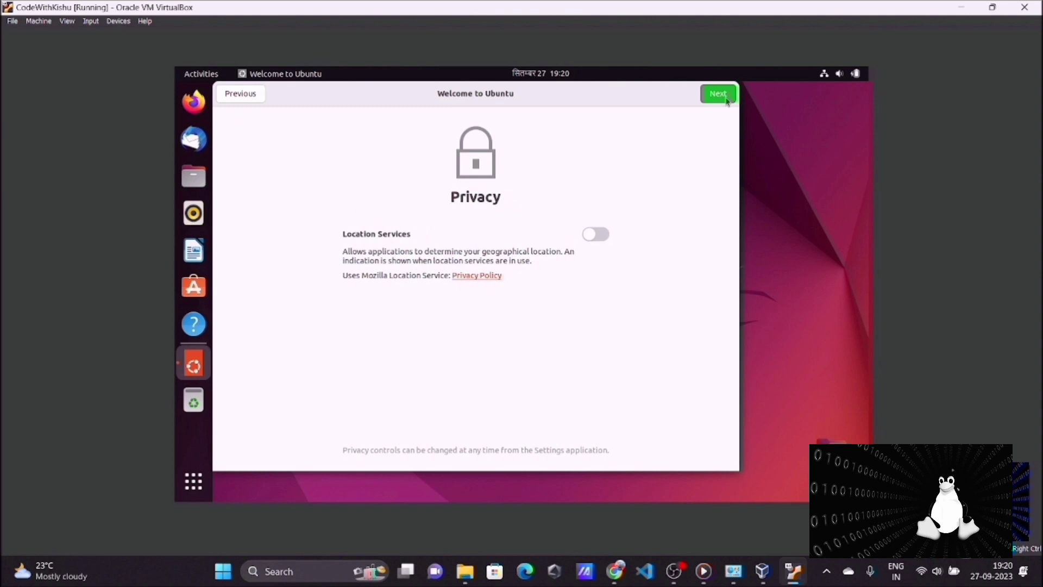
left_click(726, 100)
left_click(726, 100)
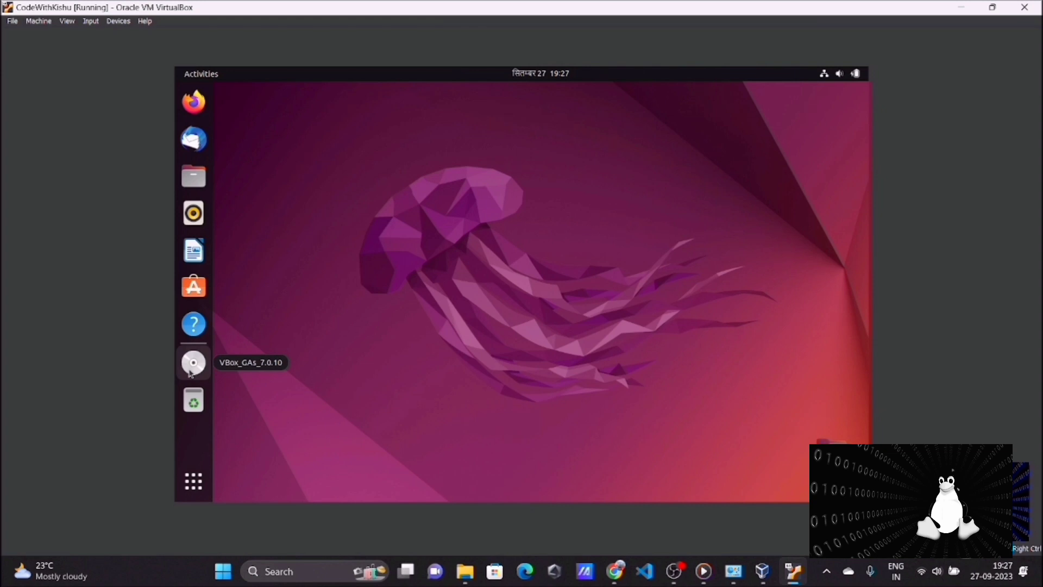
Search the installed Ubuntu applications for "terminal" and open Terminal
left_click(193, 481)
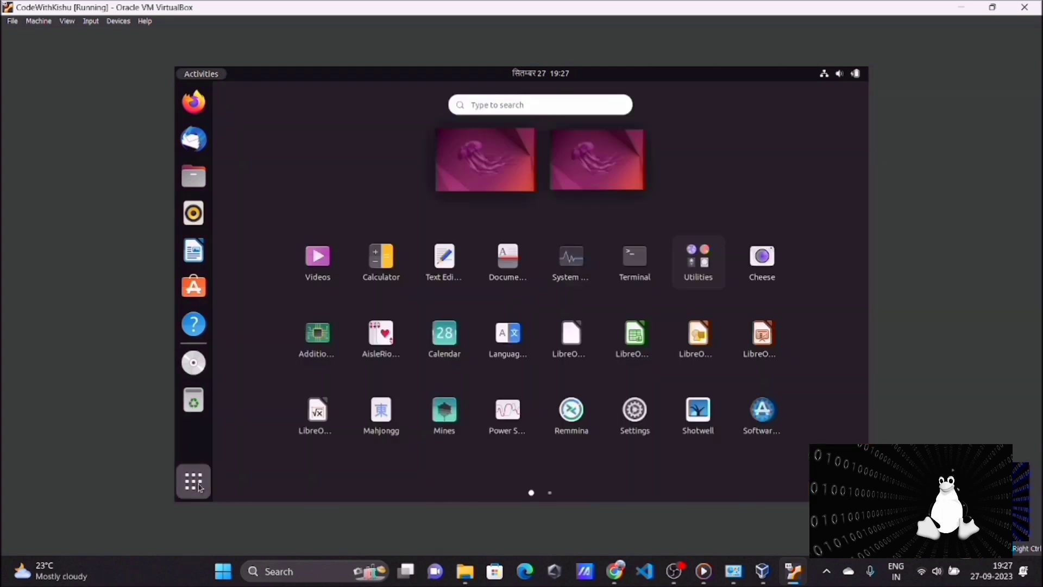
left_click(476, 103)
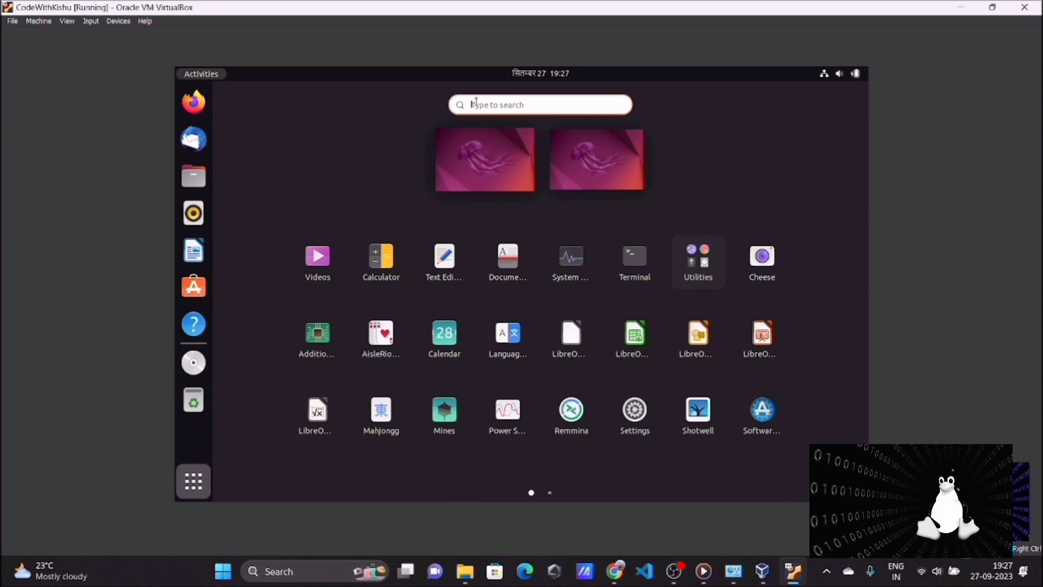
type("terminal")
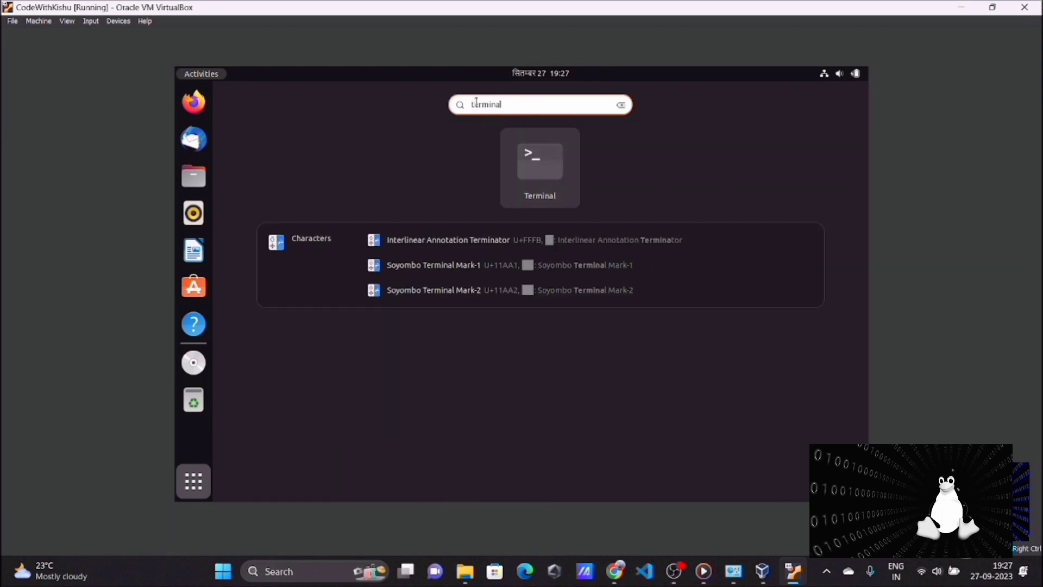
key("Return")
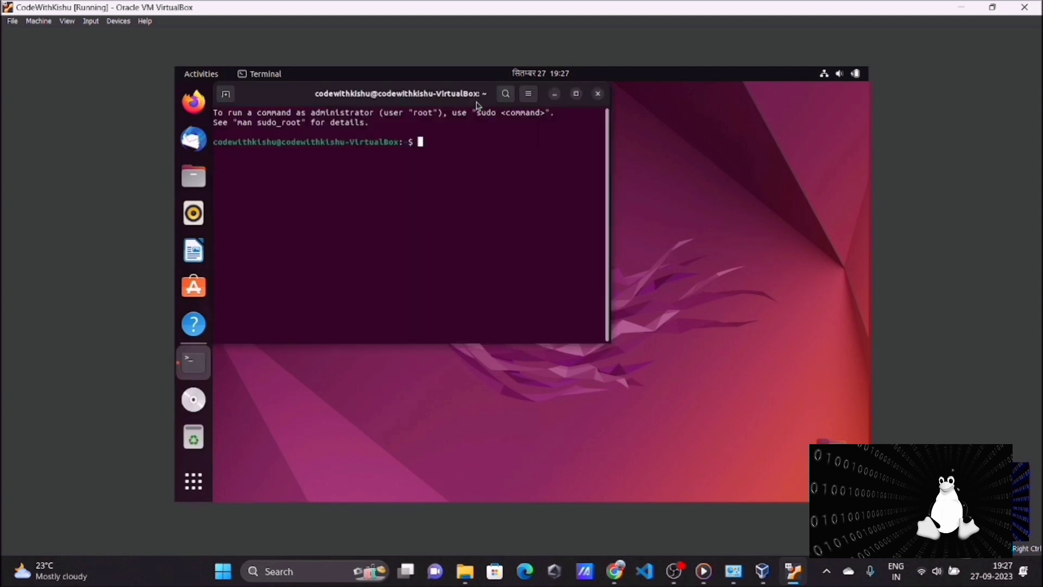
Update the package lists with "sudo apt update", authorizing it with the account password
type("sudo apt update")
key("Return")
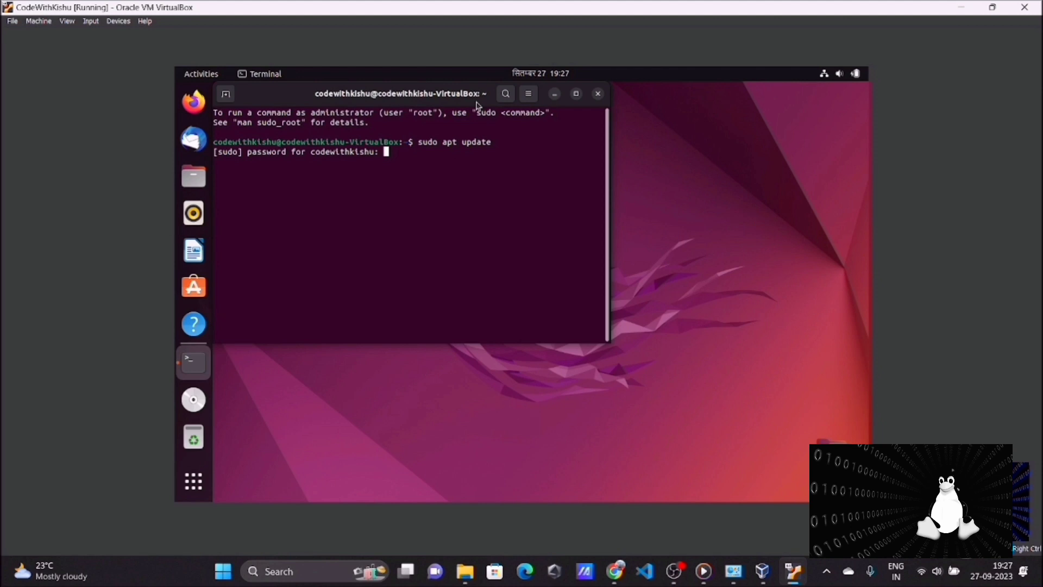
key("Return")
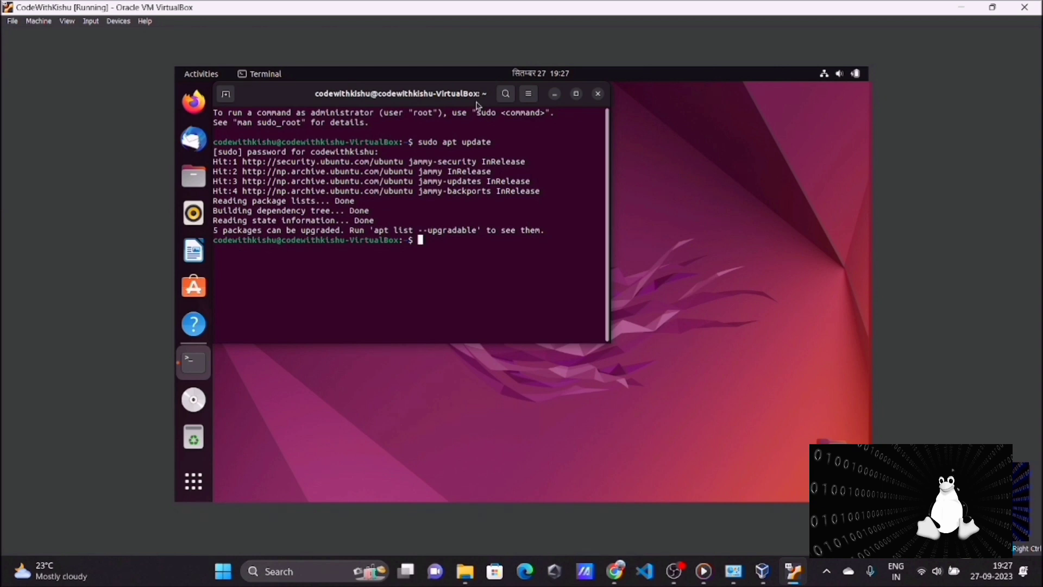
Install the build tools and kernel headers with "sudo apt install -y build-essential linux-headers-$(uname -r)" in the maximized terminal
type("sudo apt install -y build")
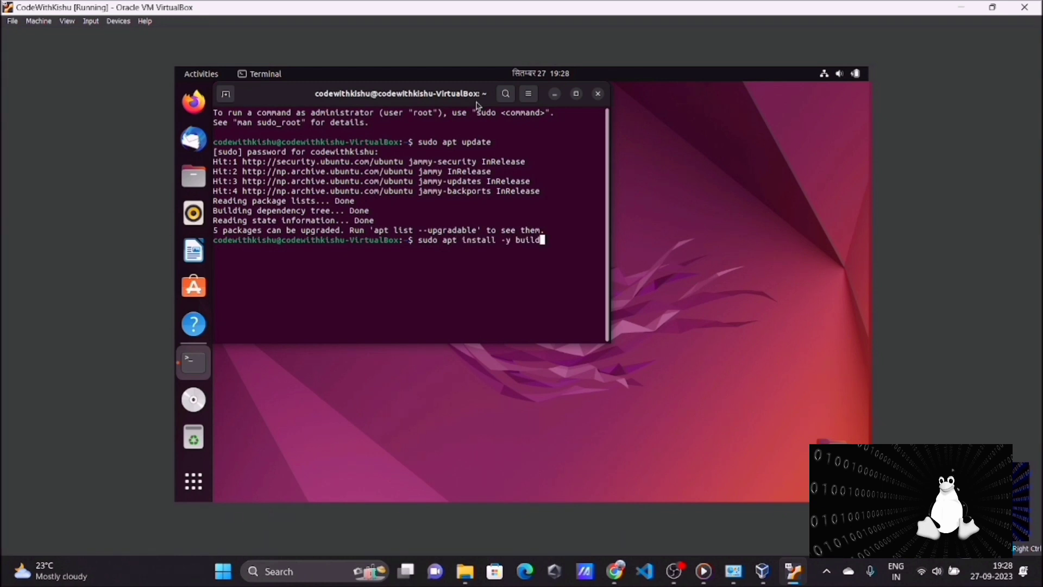
type("-essential")
left_click(575, 95)
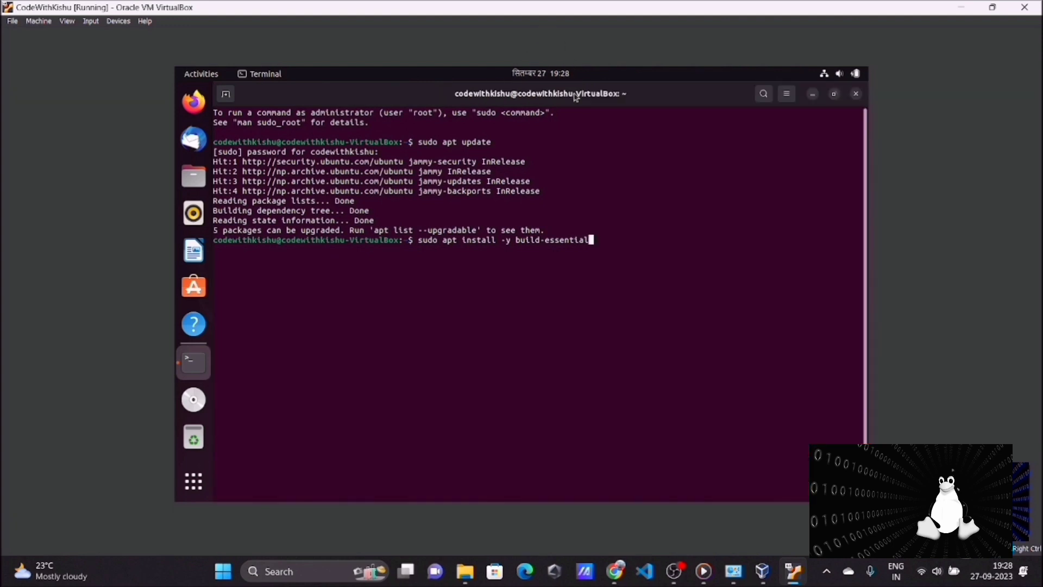
type("linux-headers-")
type("$")
type("(uname")
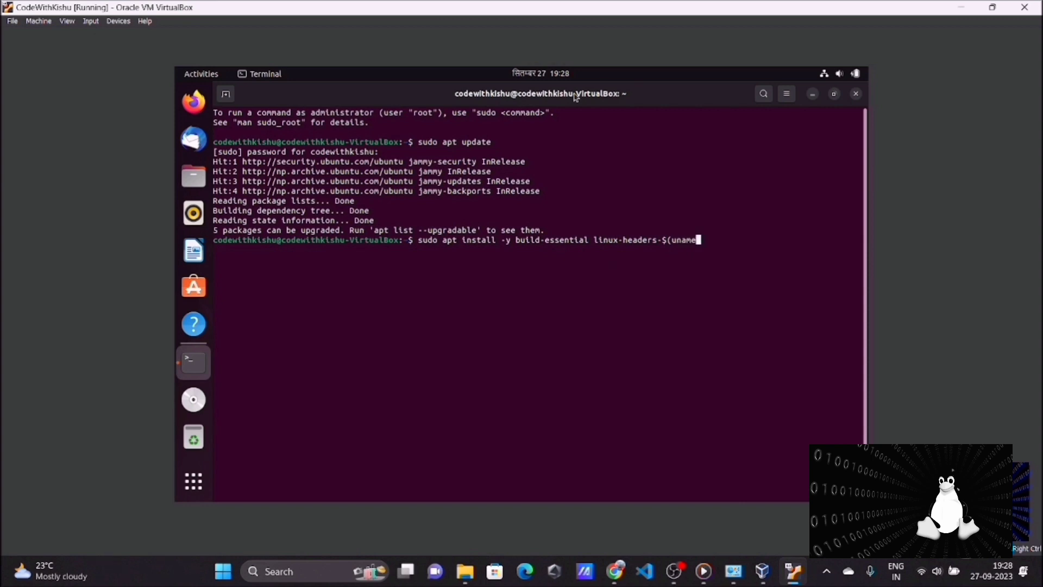
type("-r)")
key("Return")
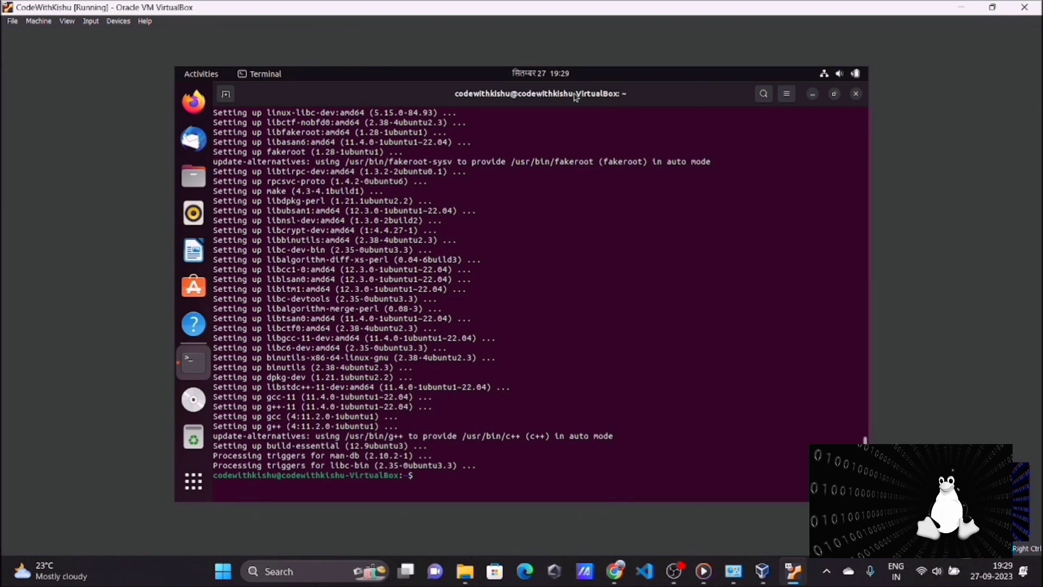
Insert the Guest Additions CD image into the virtual machine and open the VBox_GAs_7.0.10 disc in Ubuntu
left_click(118, 20)
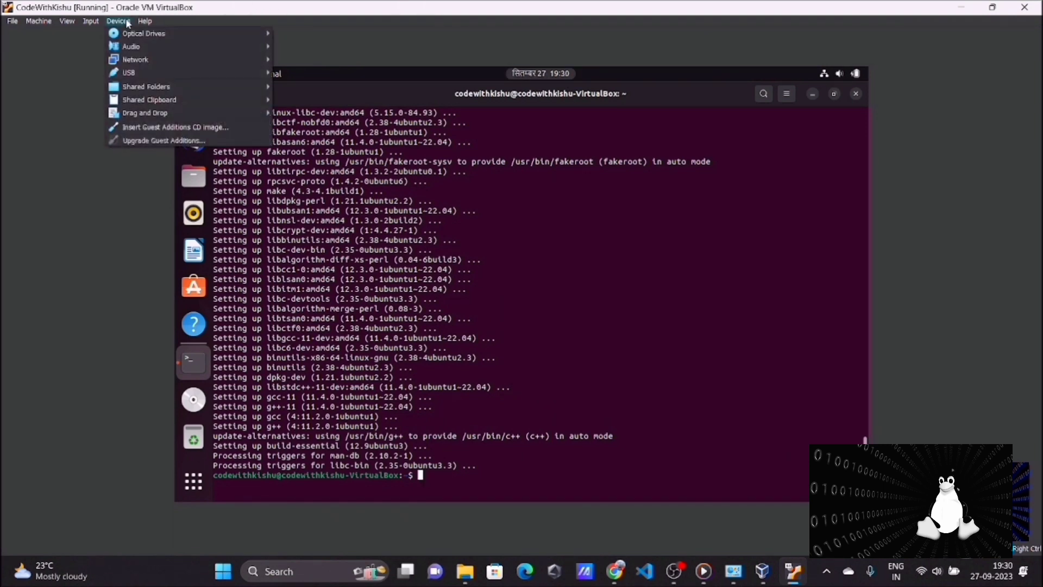
left_click(159, 127)
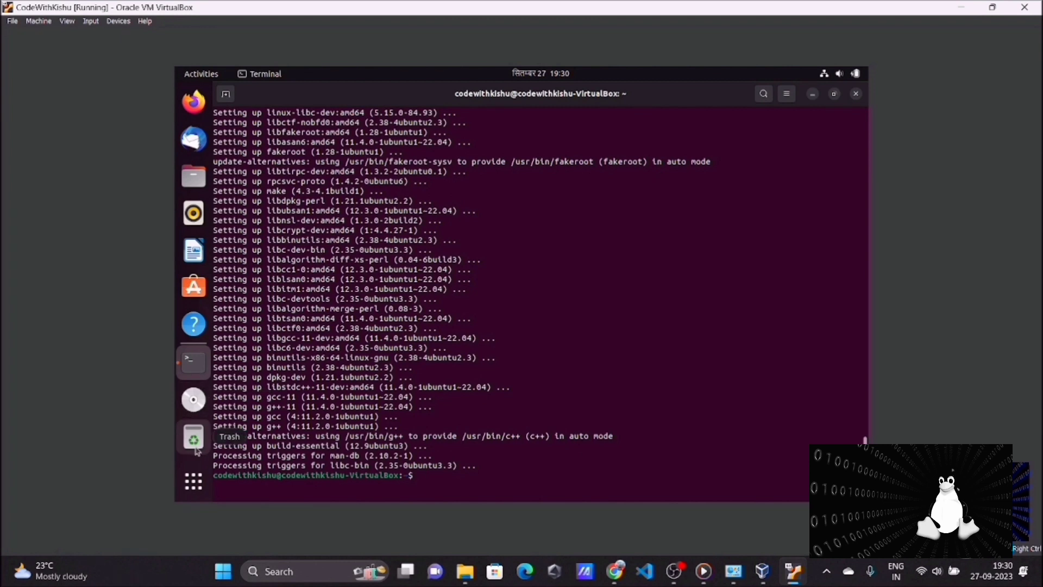
left_click(194, 402)
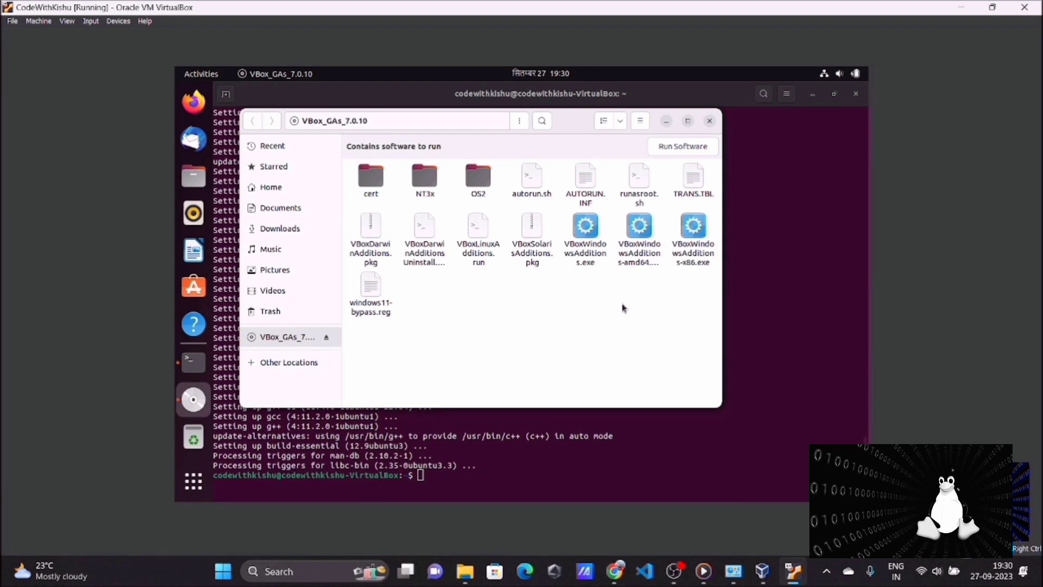
Open a terminal in the VBox_GAs_7.0.10 disc folder and list its files with "ls"
right_click(561, 288)
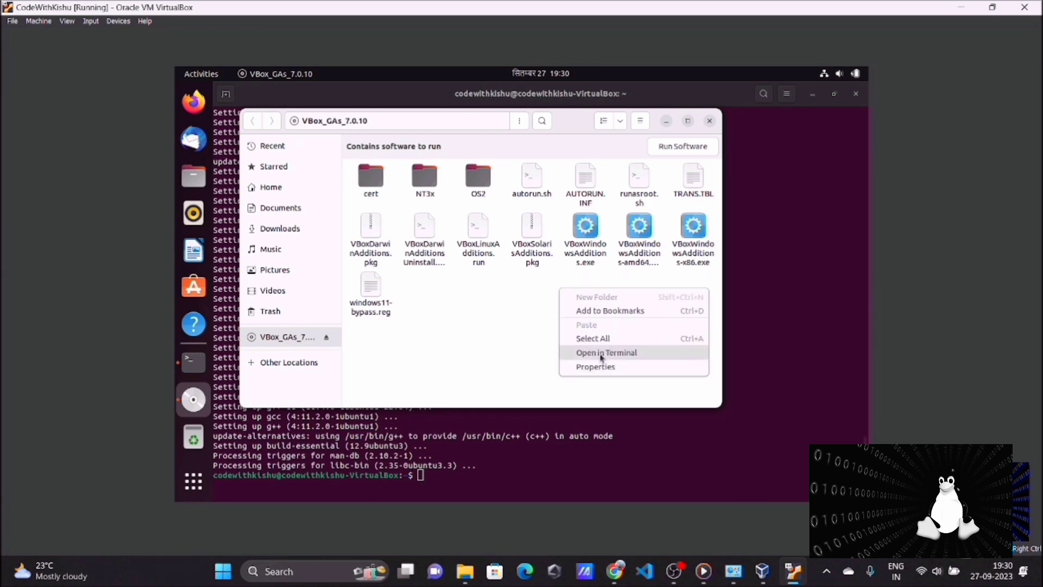
left_click(601, 353)
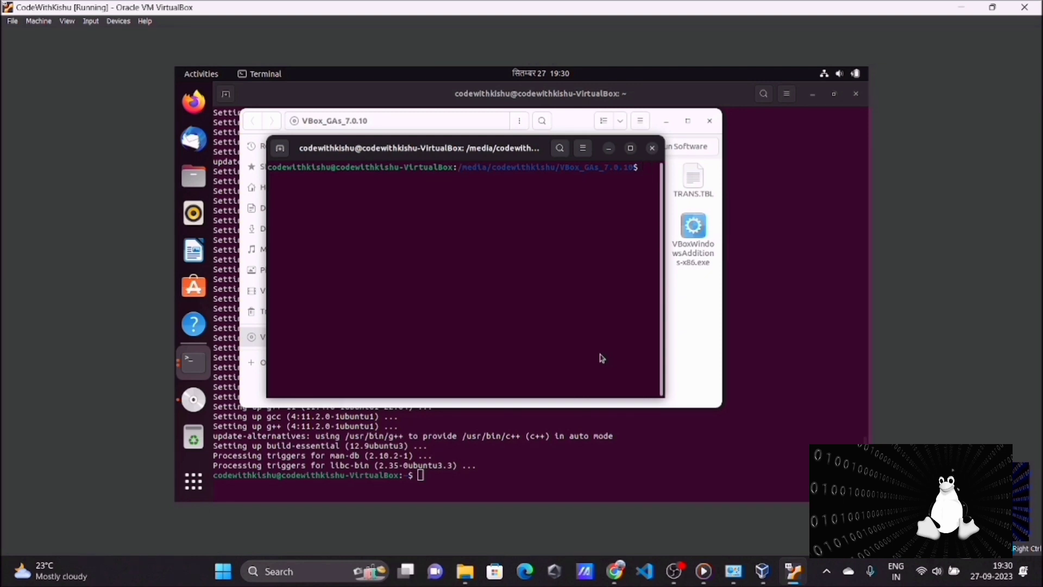
type("ls")
key("Return")
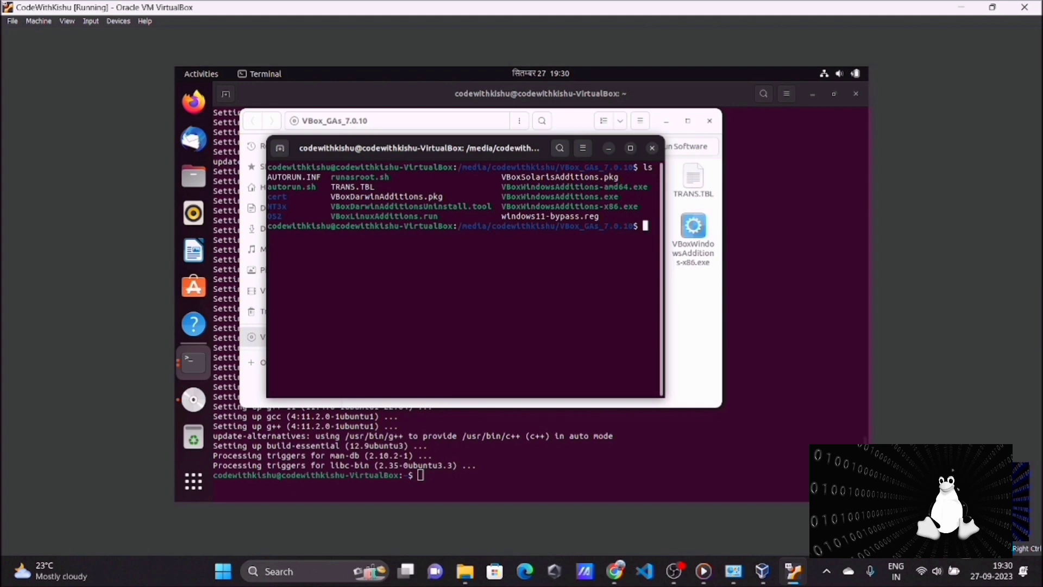
Run the Guest Additions installer with "./autorun.sh", authorizing it with the account password
type("./autorun.sh")
key("Return")
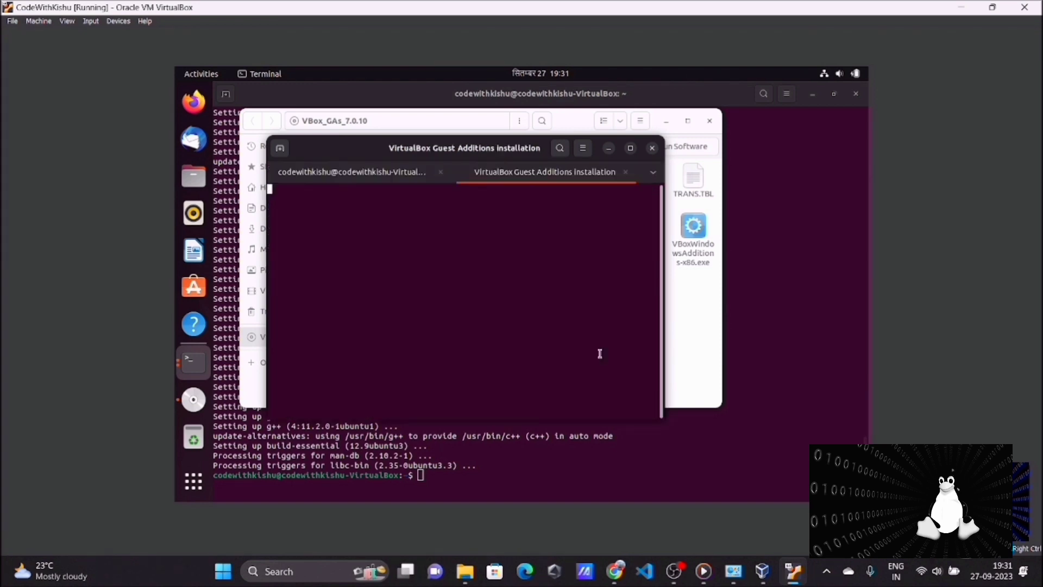
type("*****")
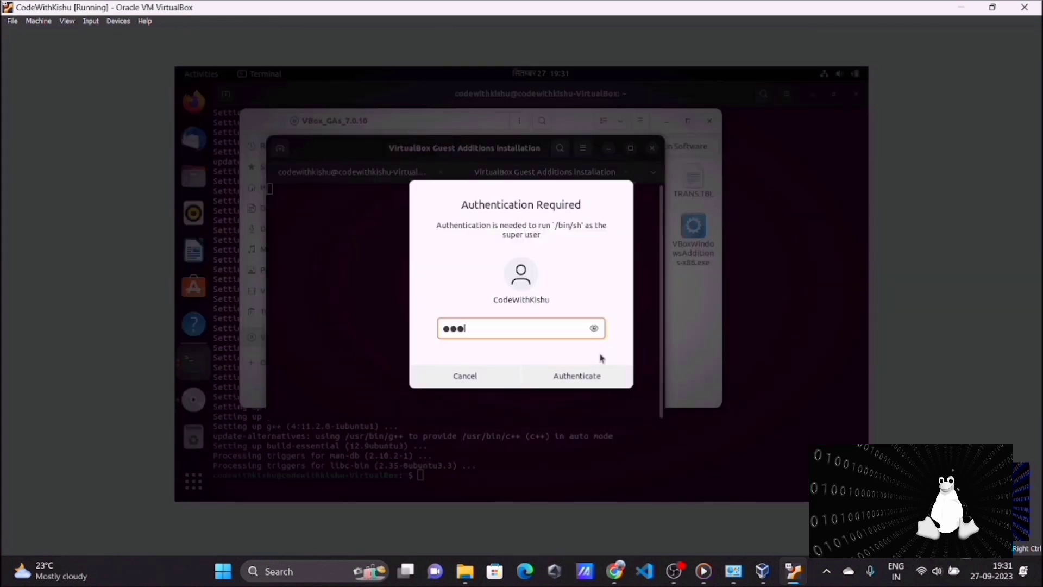
type("***")
key("Return")
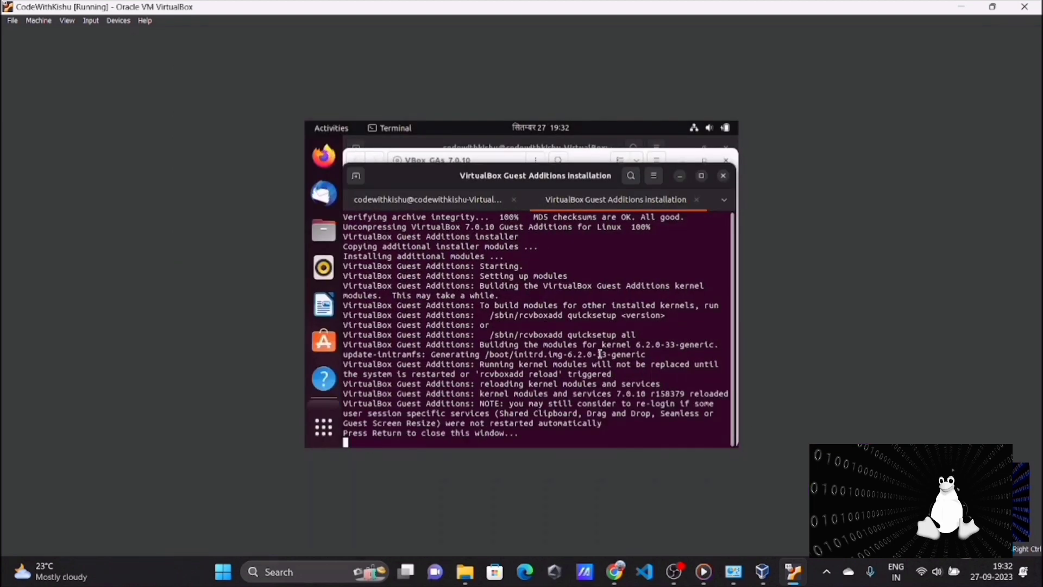
Close the finished Guest Additions installer and the remaining open windows on the Ubuntu desktop
key("Return")
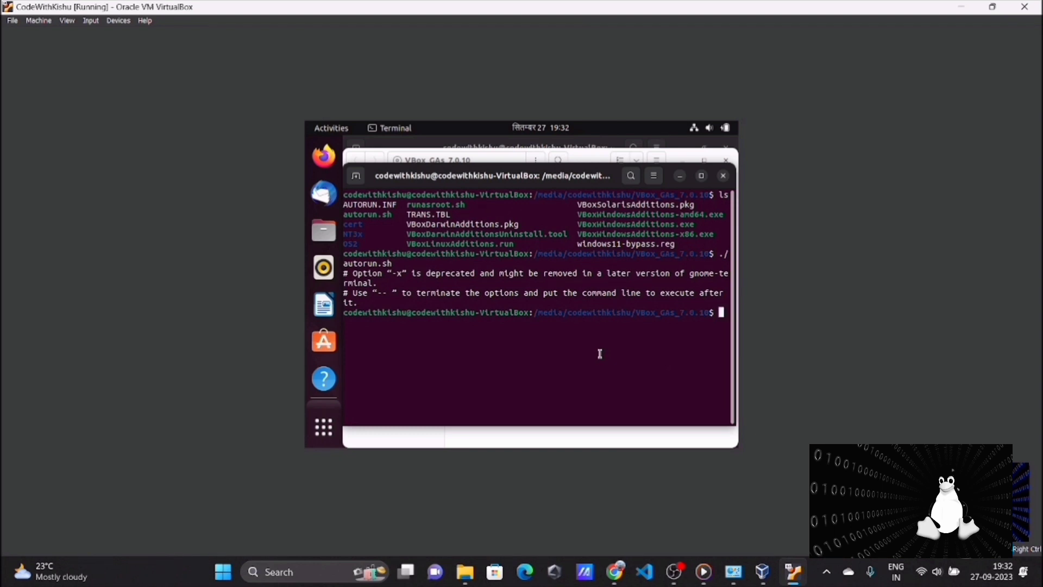
left_click(725, 177)
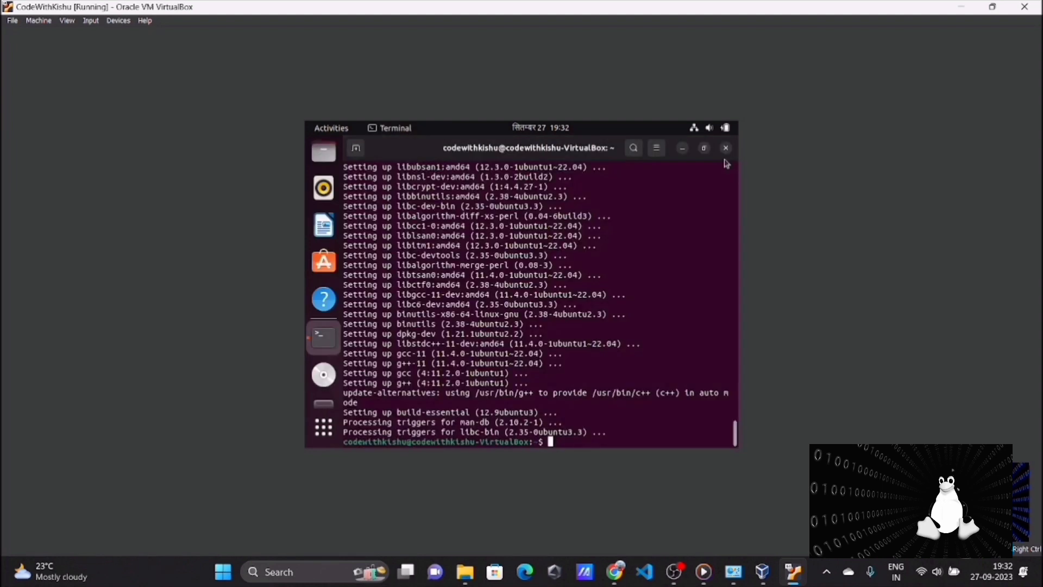
left_click(725, 147)
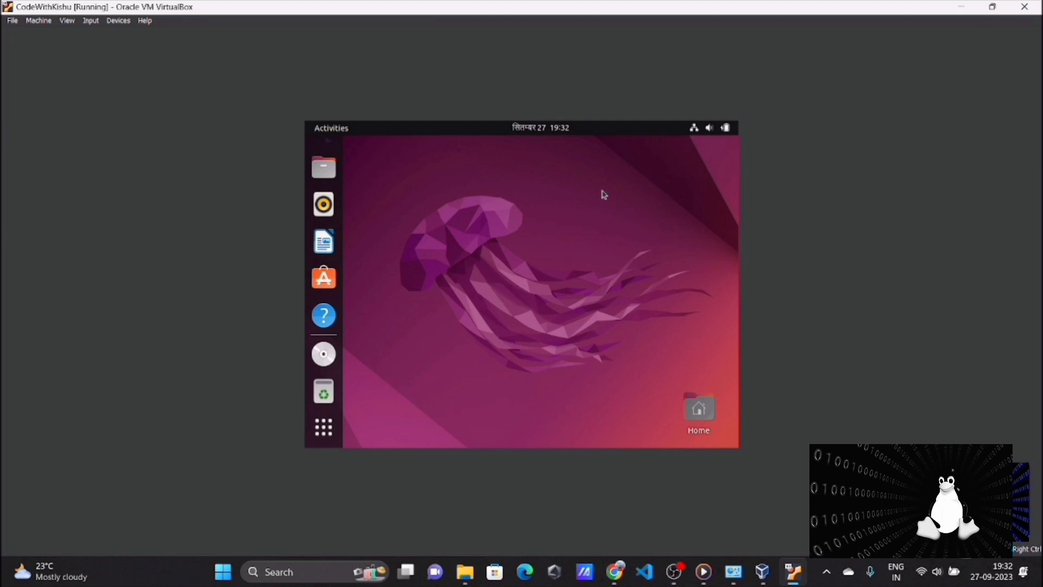
Restart the Ubuntu system and confirm the restart
left_click(723, 129)
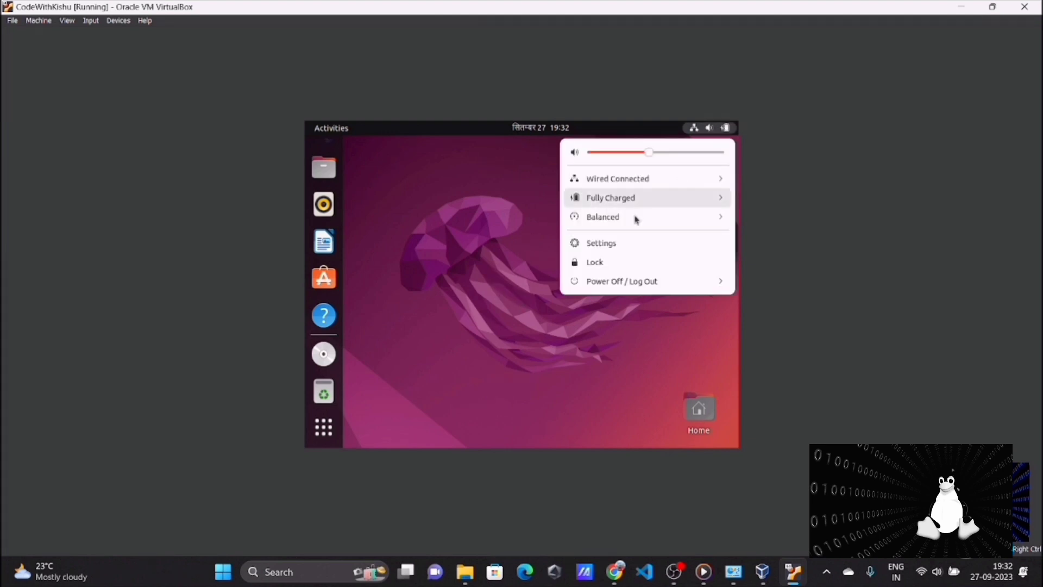
left_click(610, 282)
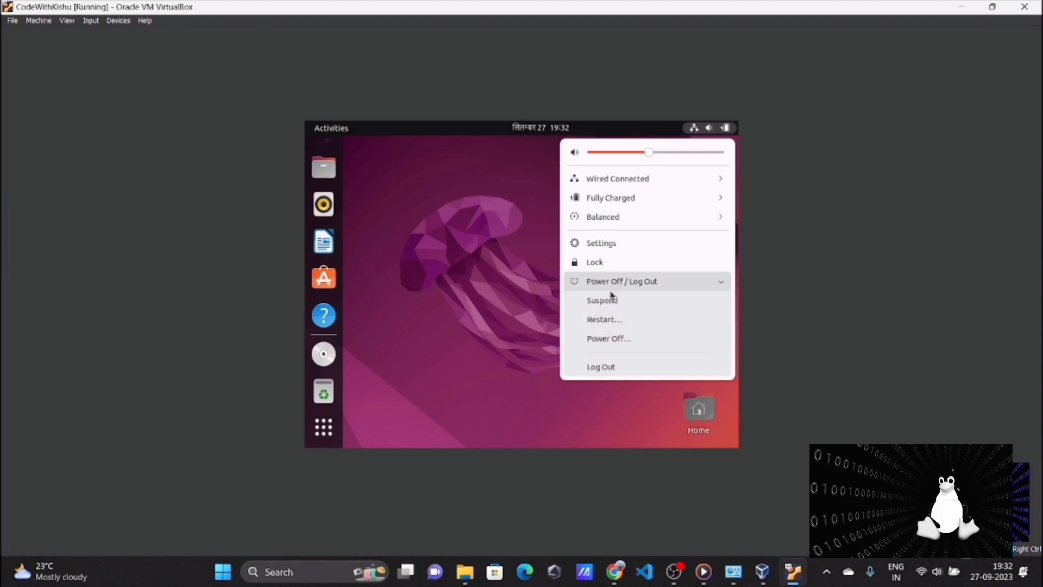
left_click(607, 321)
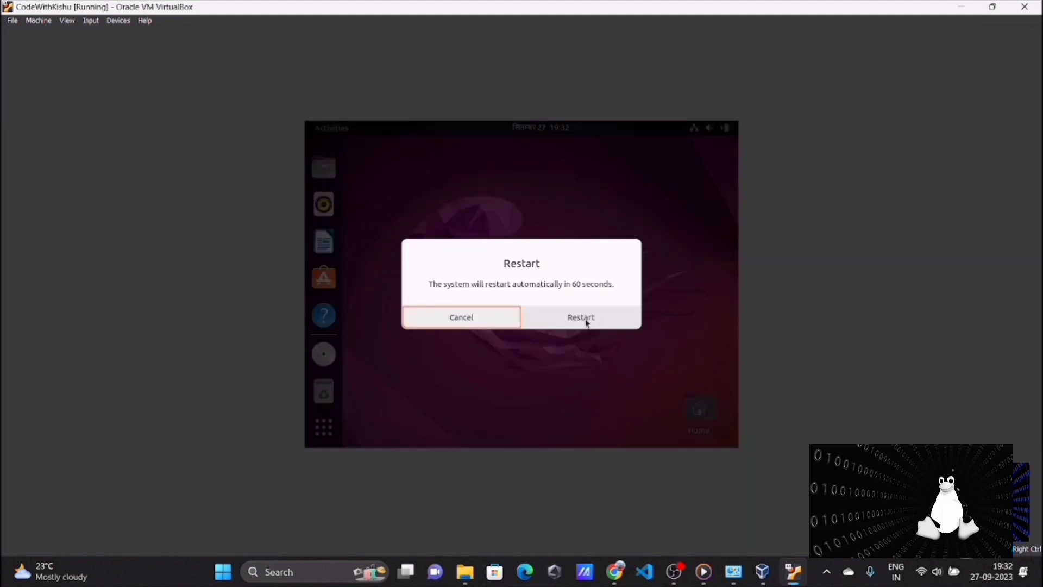
left_click(588, 322)
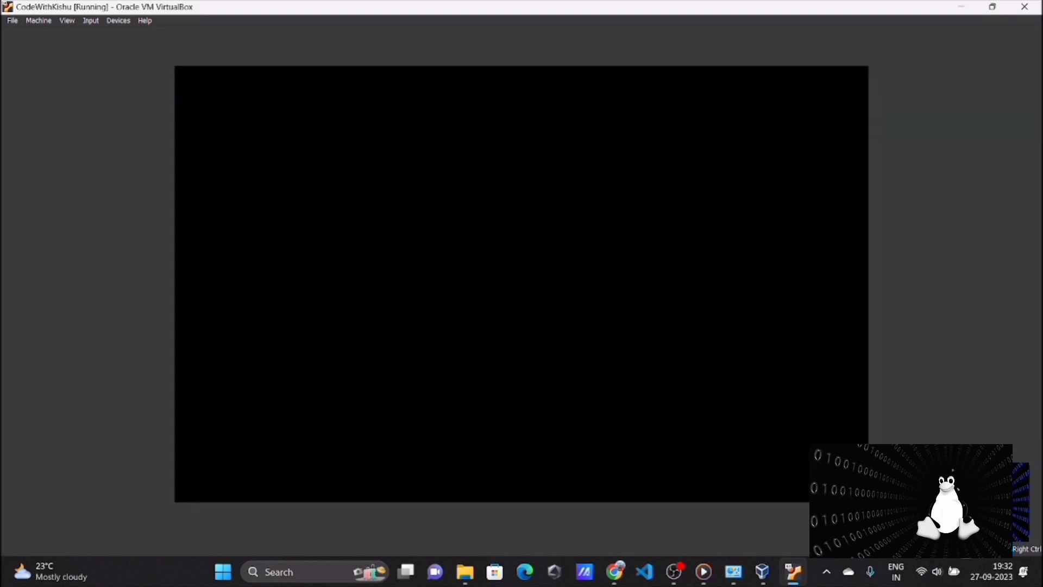
Restore and maximize the virtual machine window again, and log in to the CodeWithKishu account with the account password
left_click(994, 10)
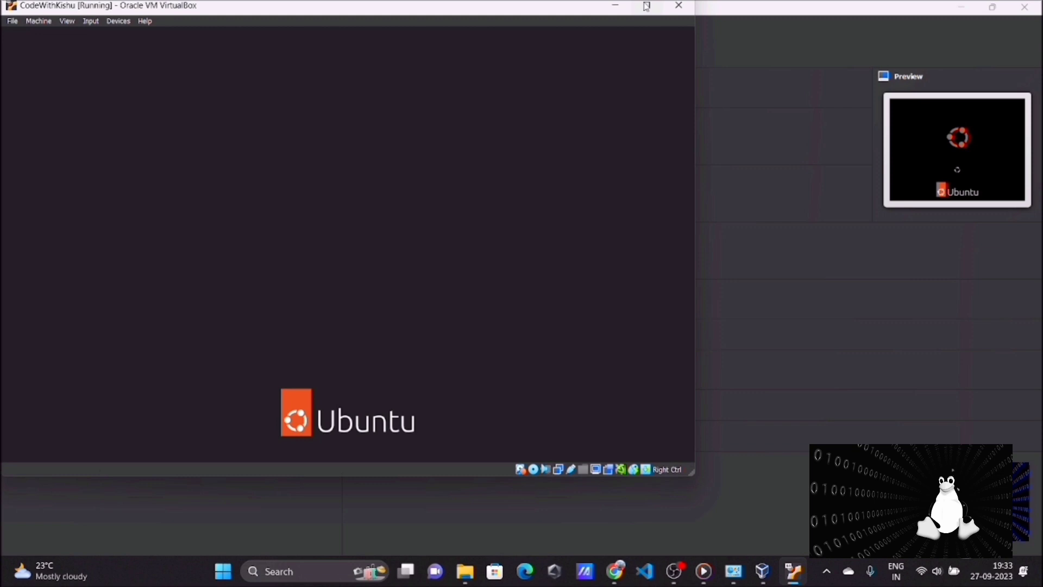
left_click(646, 6)
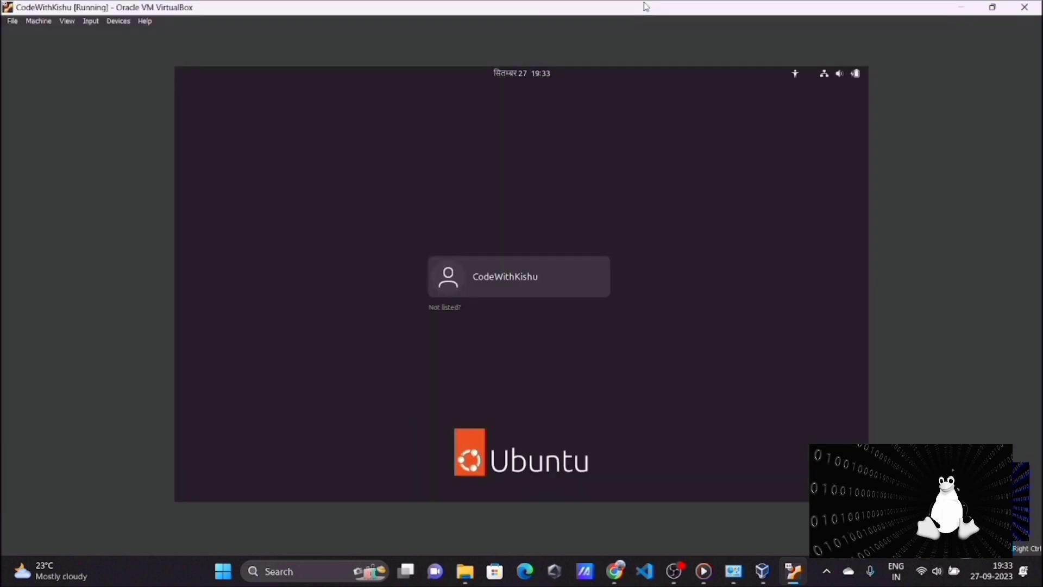
left_click(527, 281)
type("••")
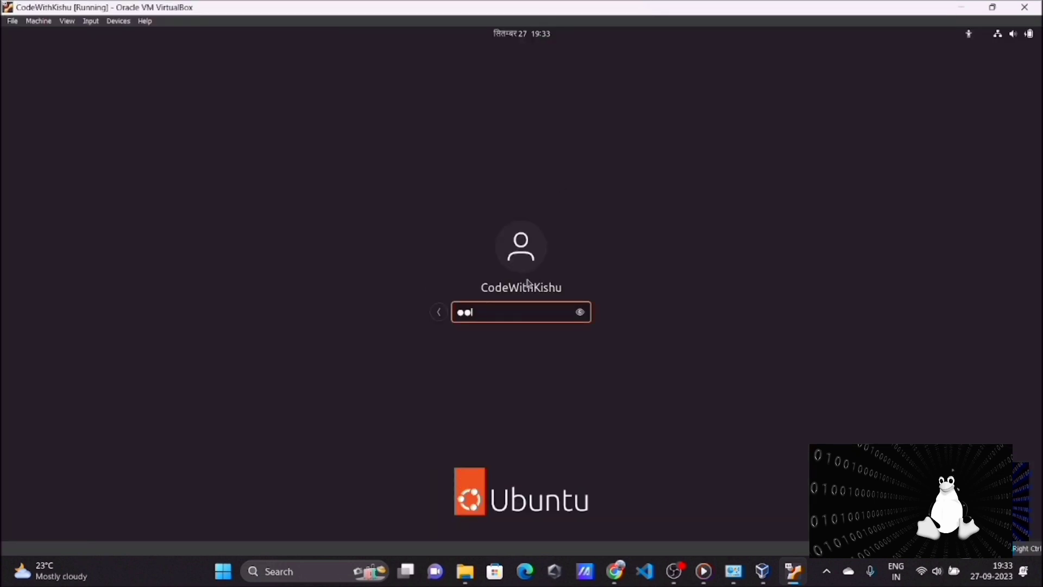
type("•••••")
key("Return")
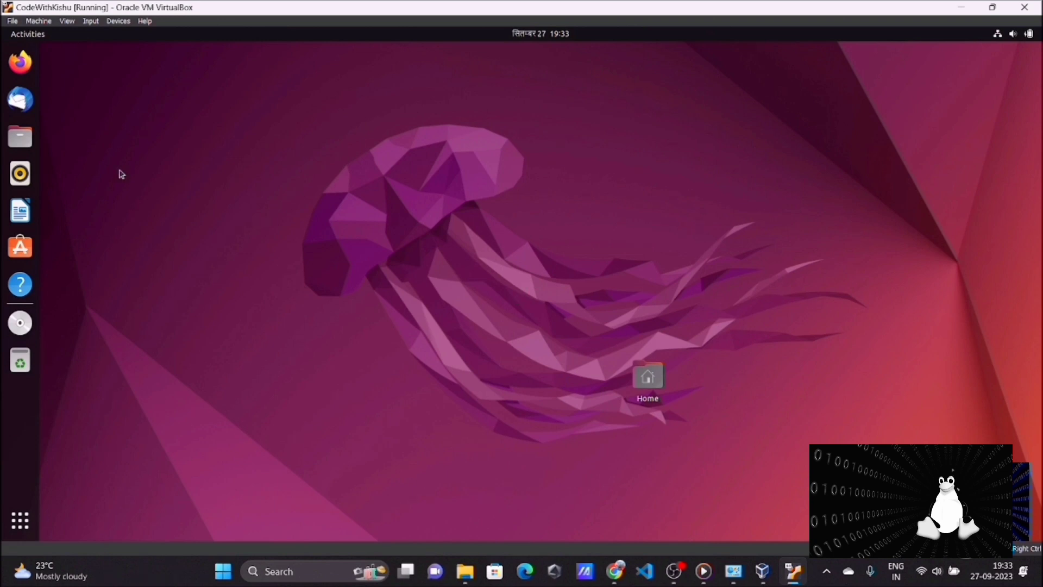
Switch the CodeWithKishu virtual machine to full-screen mode
left_click(67, 22)
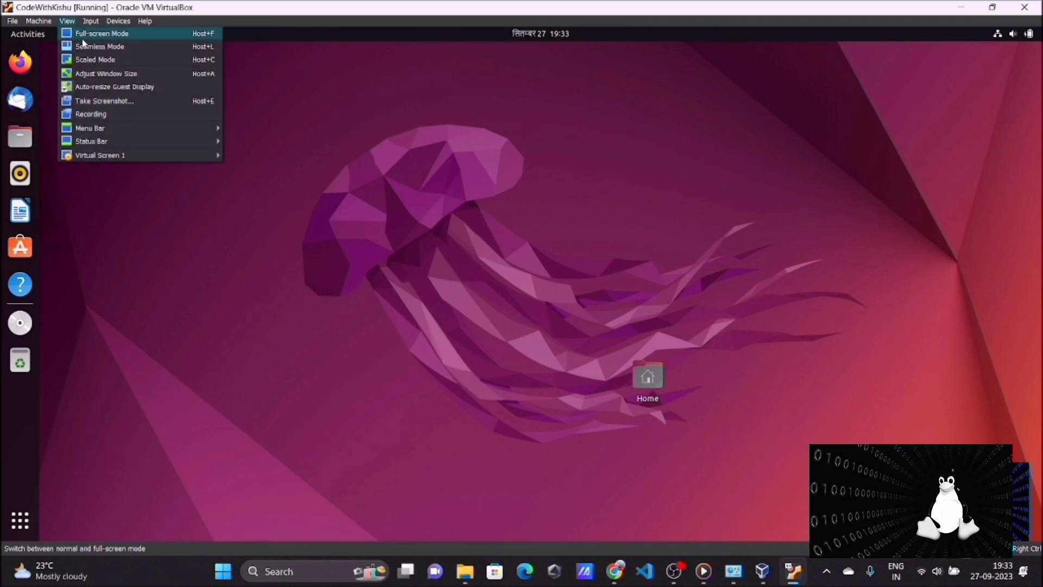
left_click(82, 36)
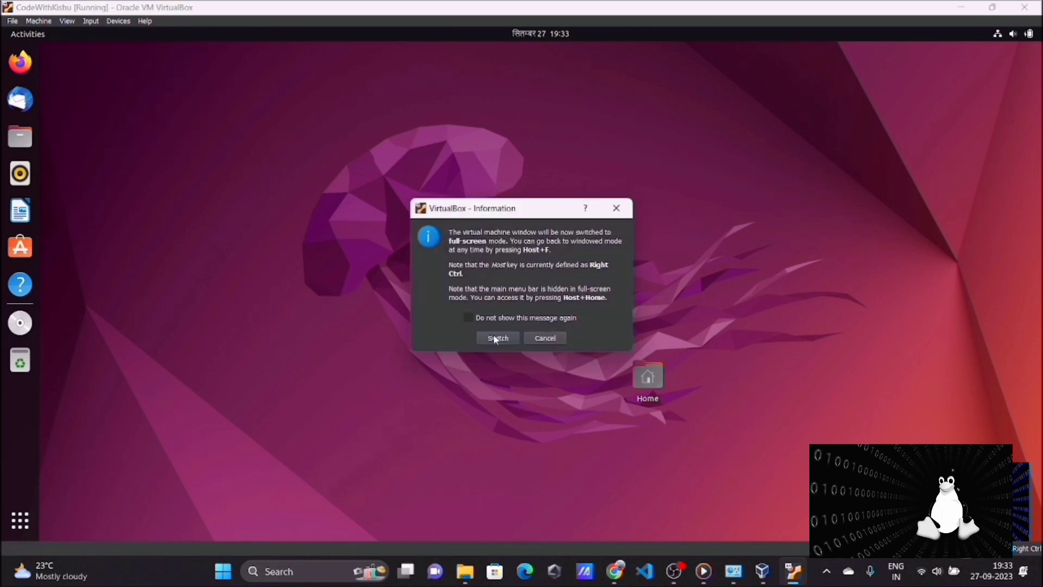